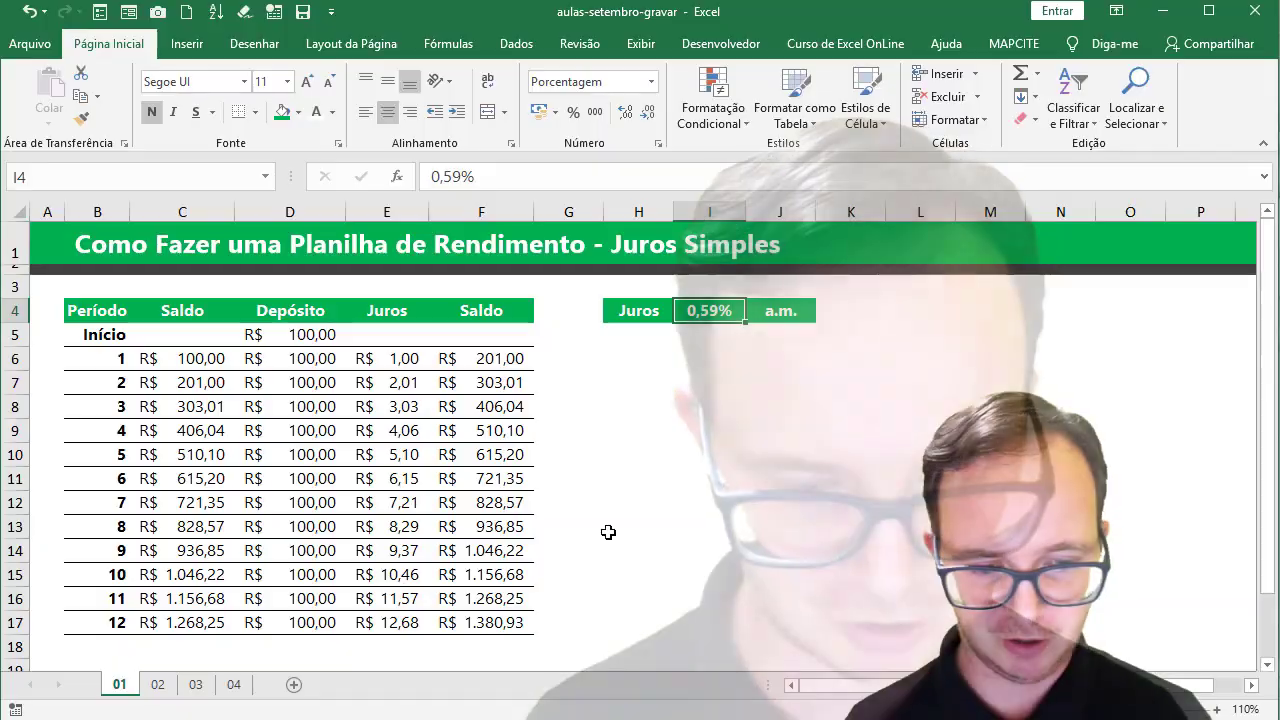
Step: Point out the Período column header and its list of period numbers
left_click(608, 530)
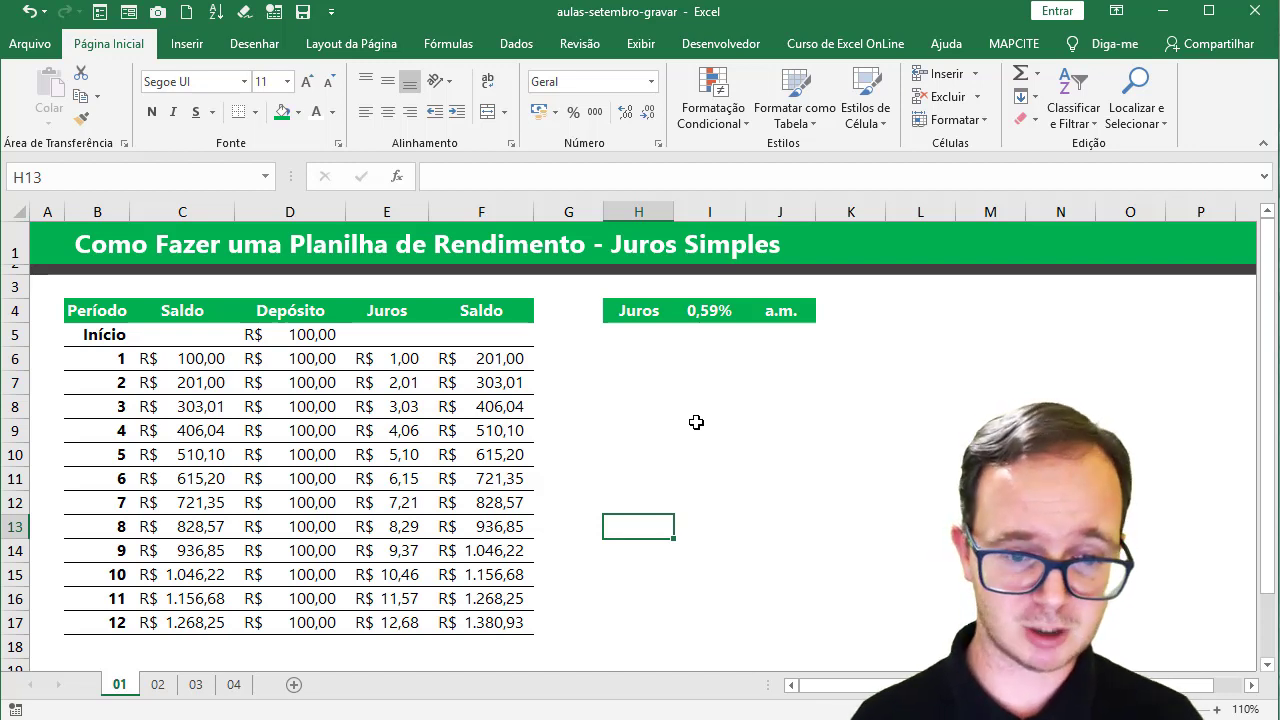
left_click(124, 312)
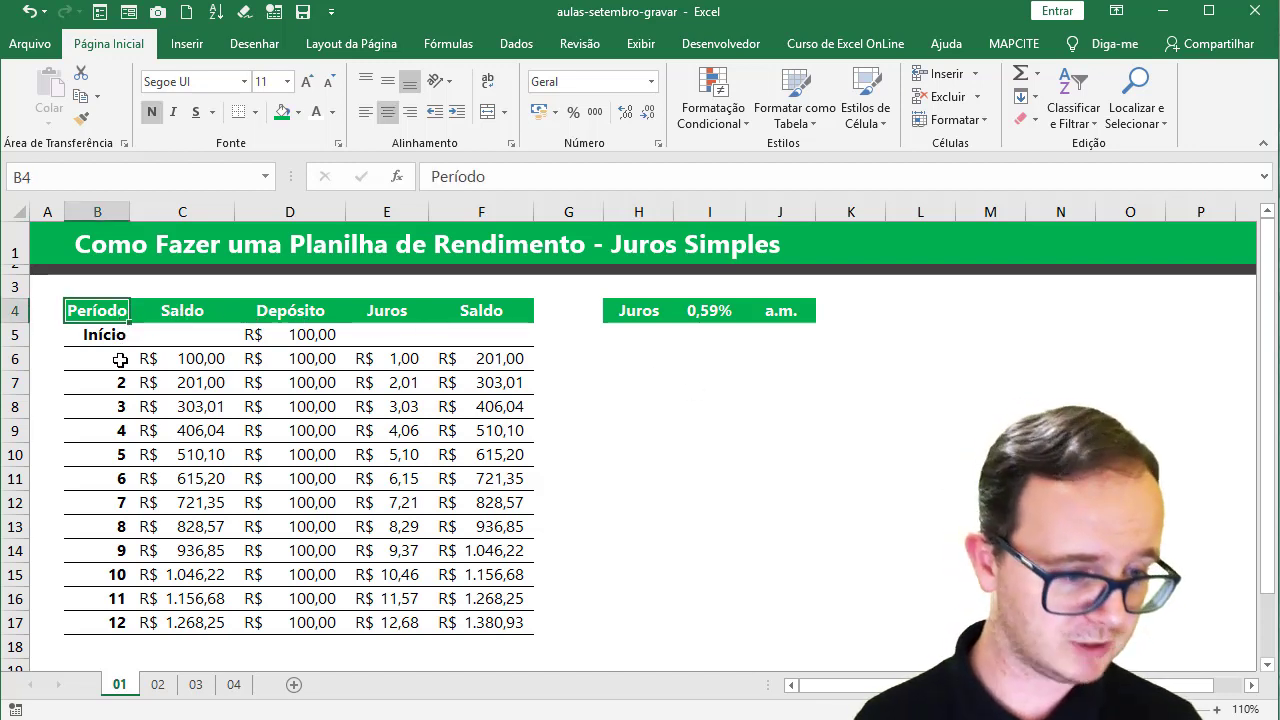
left_click_drag(117, 357, 117, 622)
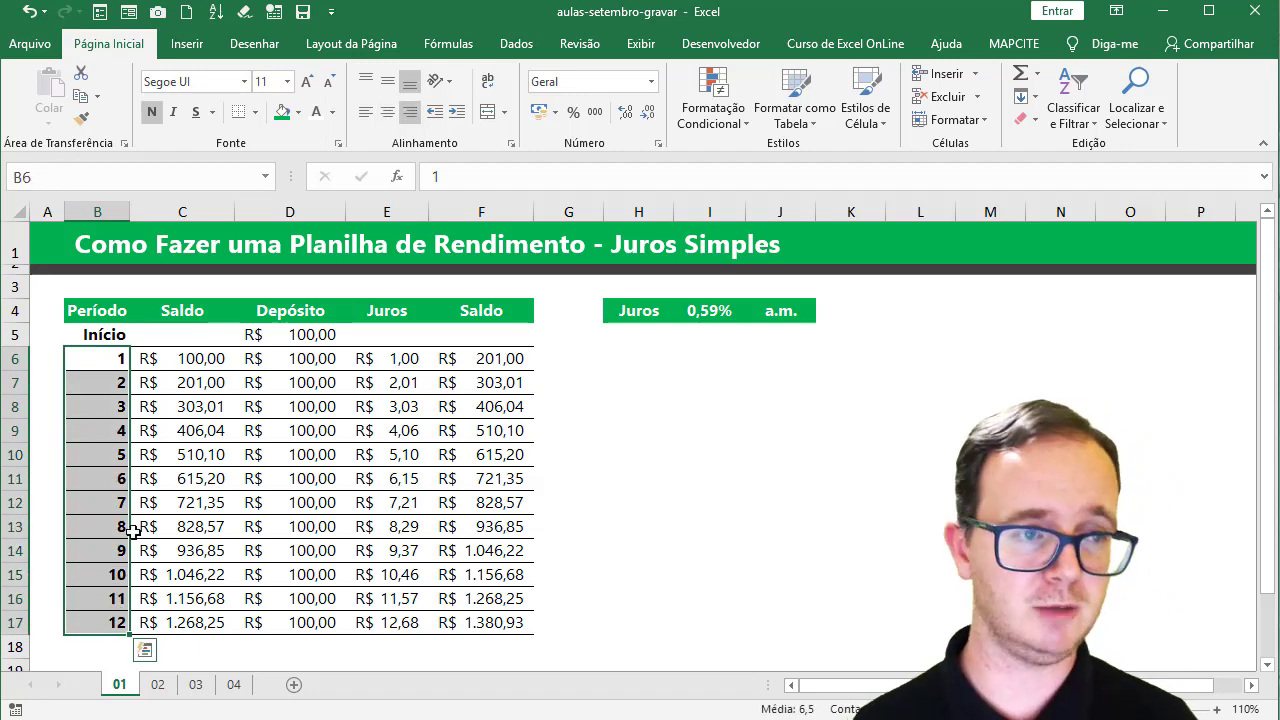
Step: Collapse the ribbon and zoom the sheet to 130% so the whole table shows
double_click(145, 44)
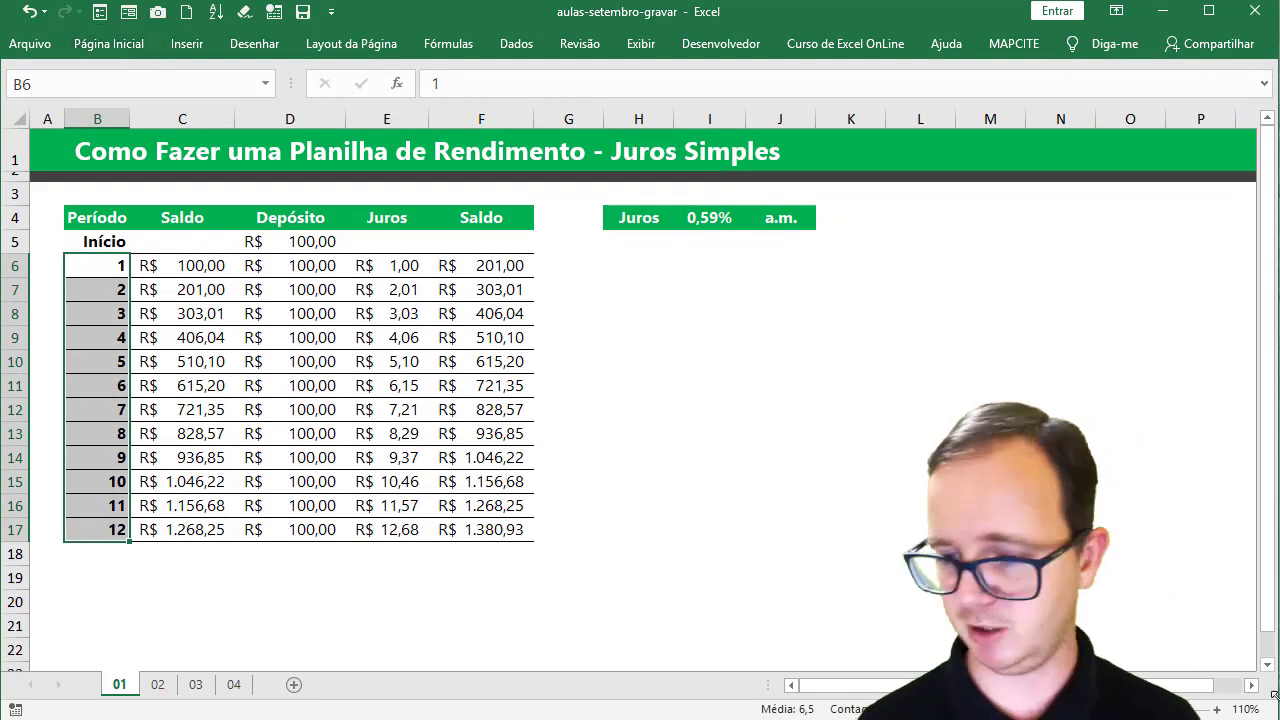
left_click(1217, 709)
left_click(1217, 709)
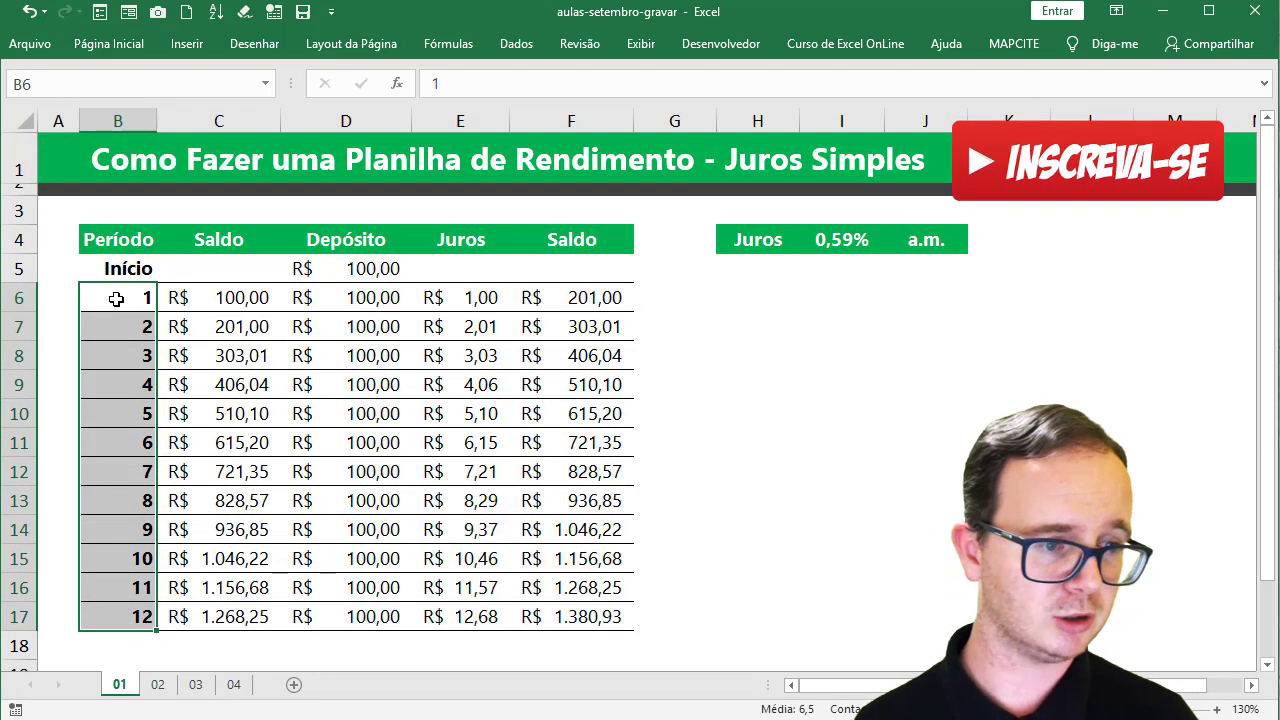
left_click_drag(115, 297, 94, 612)
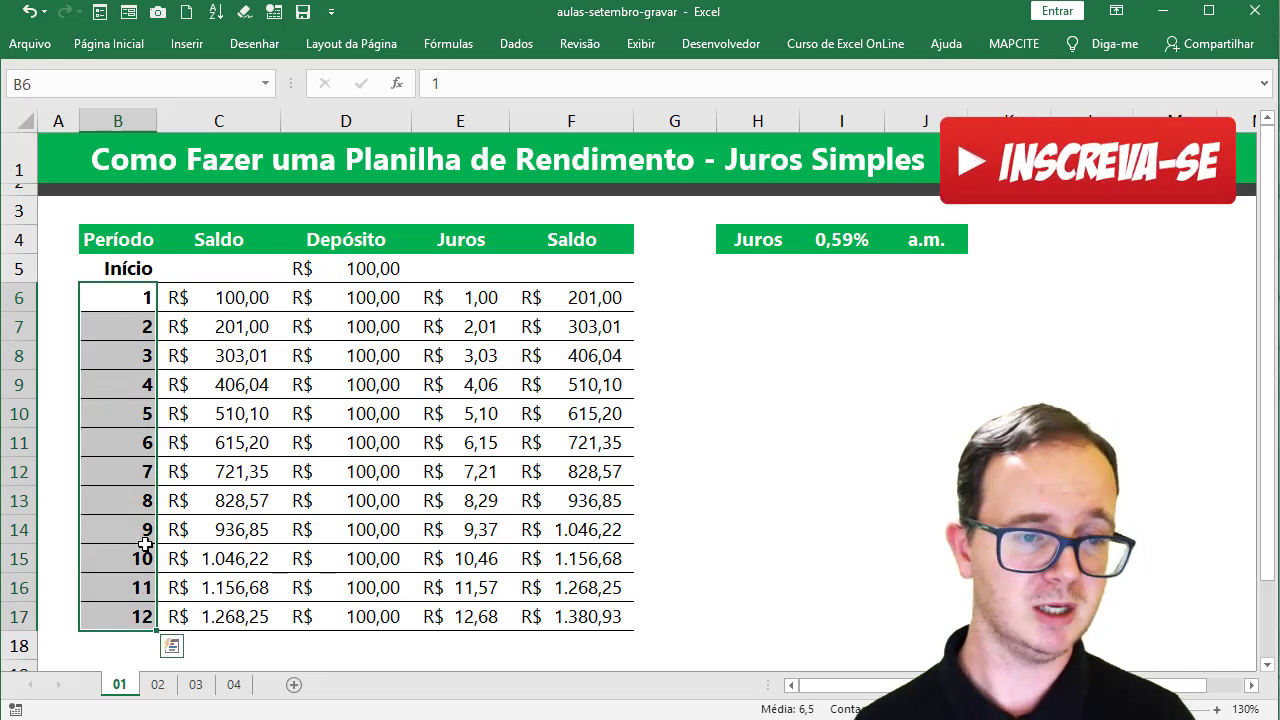
Step: Review the R$ 100,00 deposit in D5, C6's =D5 and E6's =C6*1% formulas
left_click(385, 269)
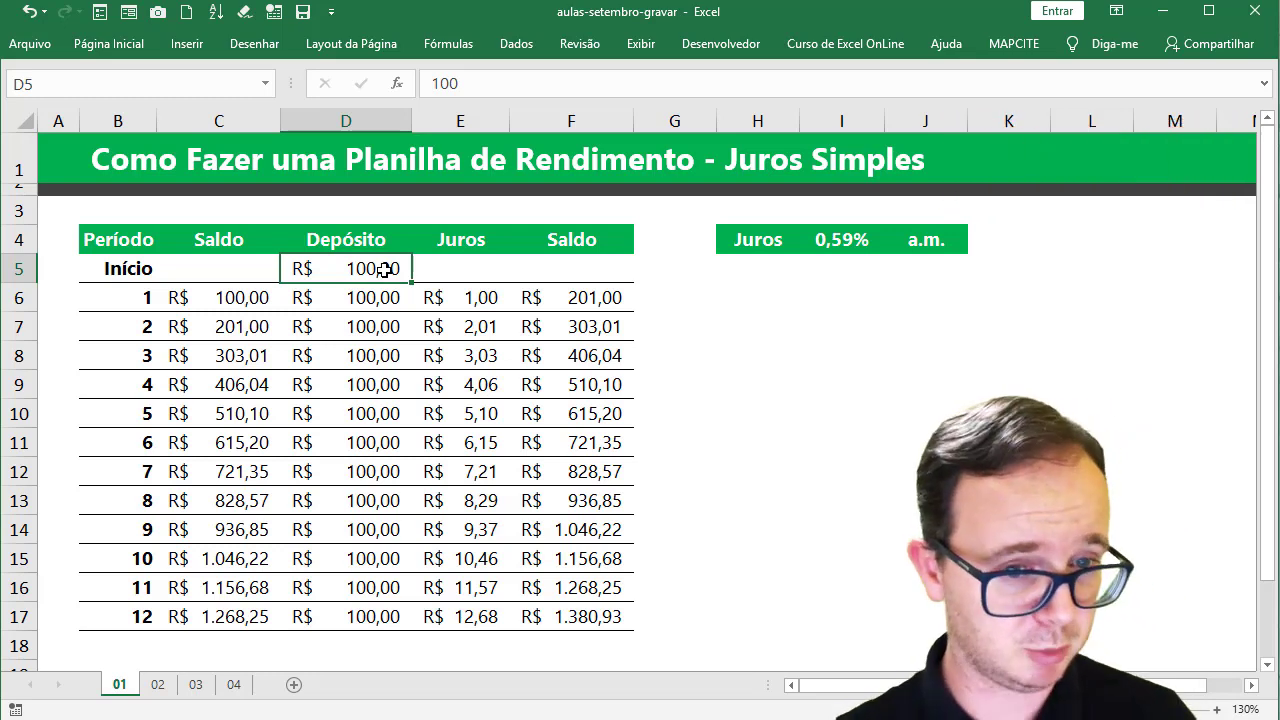
left_click(244, 303)
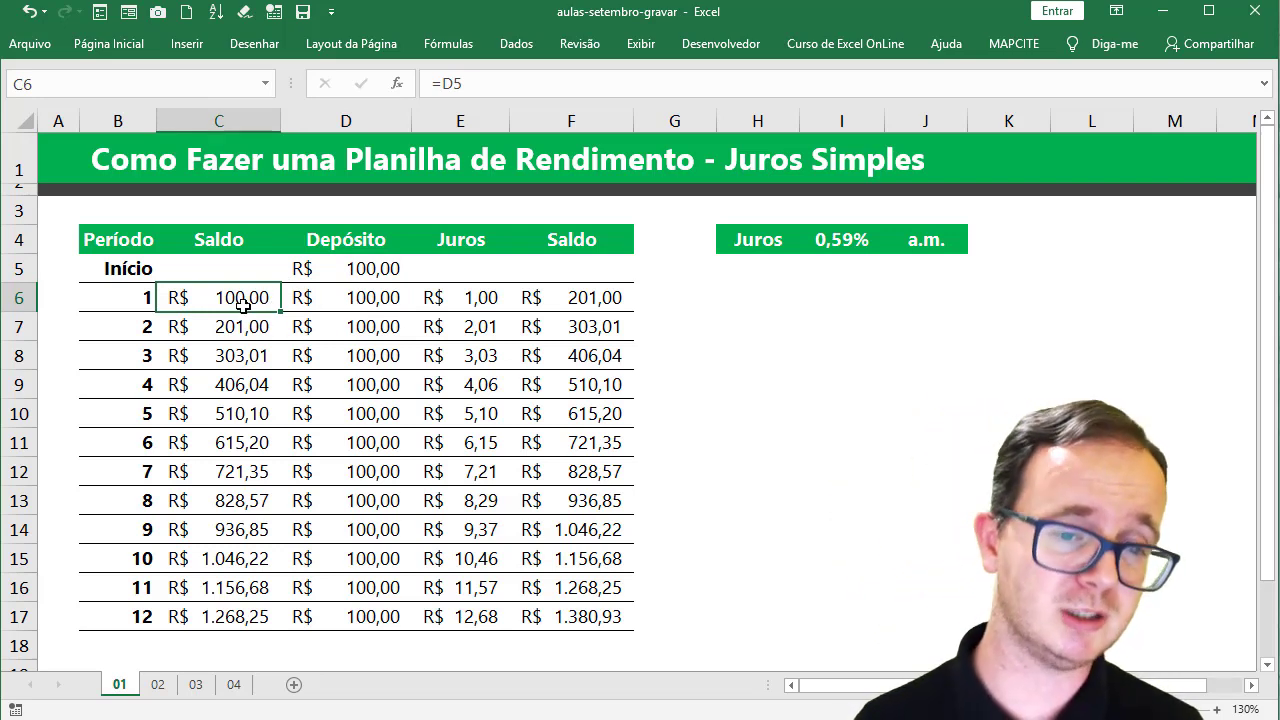
left_click(477, 291)
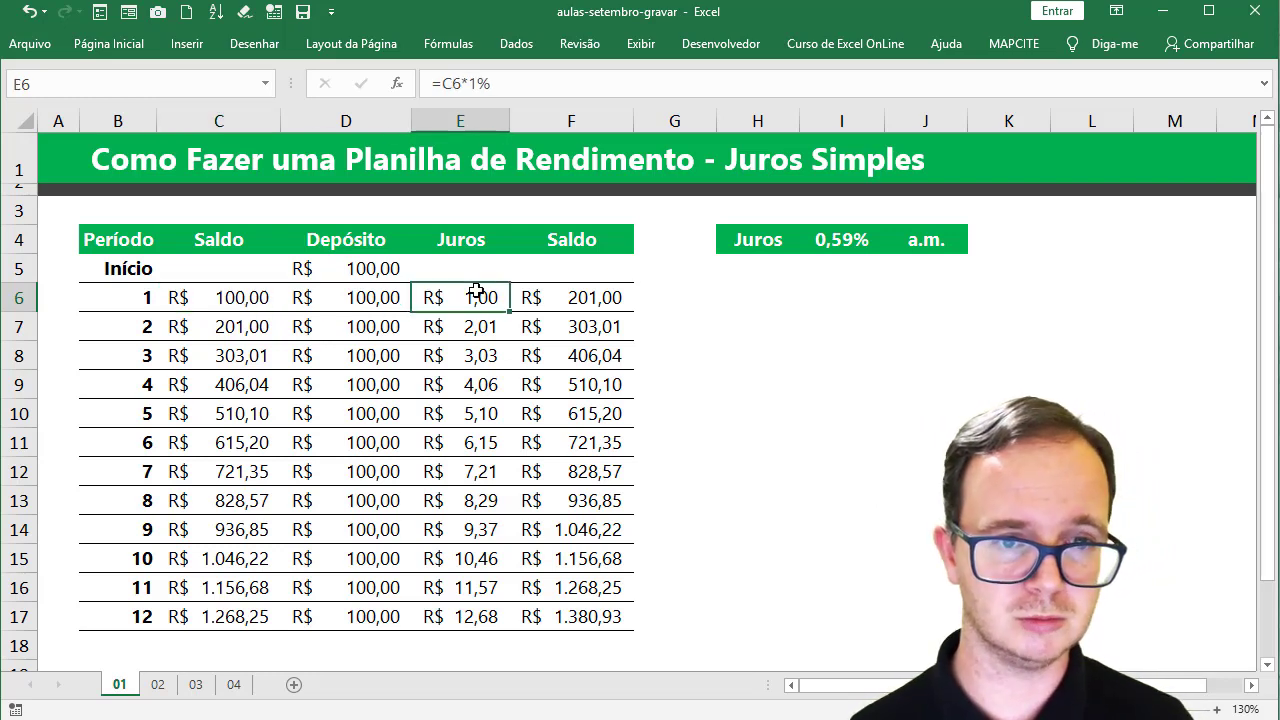
Step: Change E6 to =C6*$I$4 (0,59% rate) and fill it down through E17
double_click(481, 297)
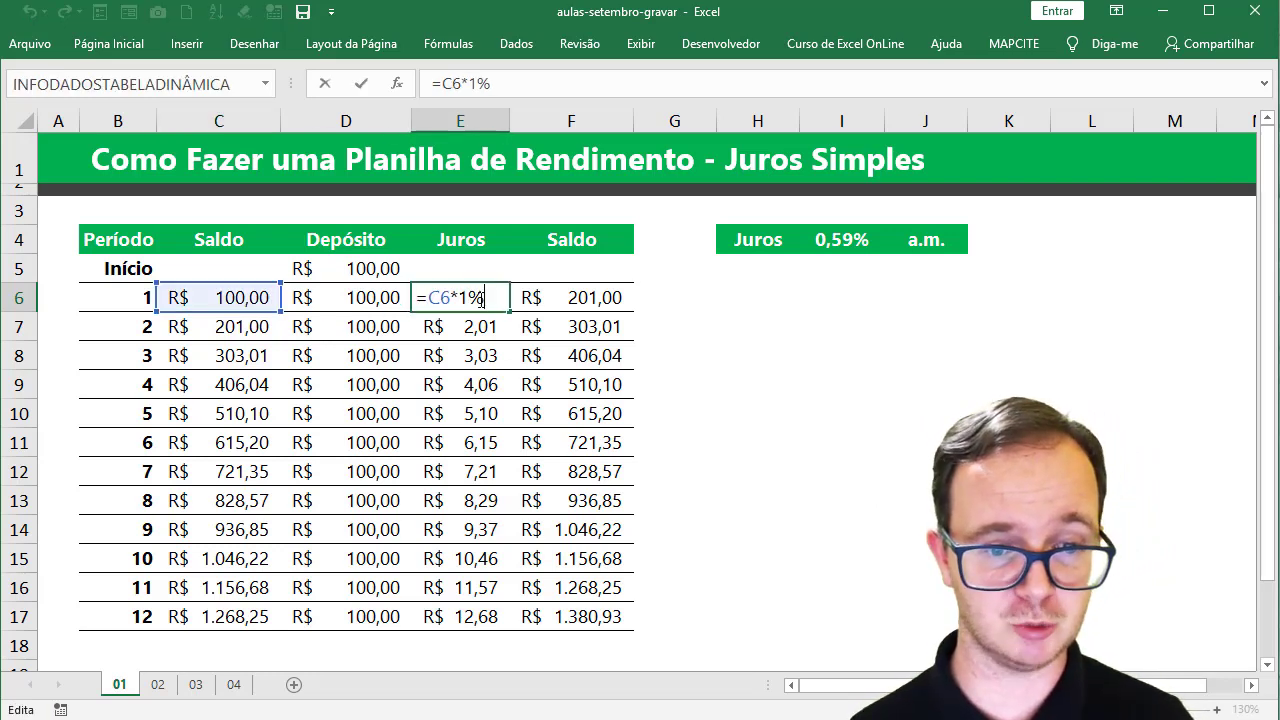
left_click_drag(460, 297, 486, 297)
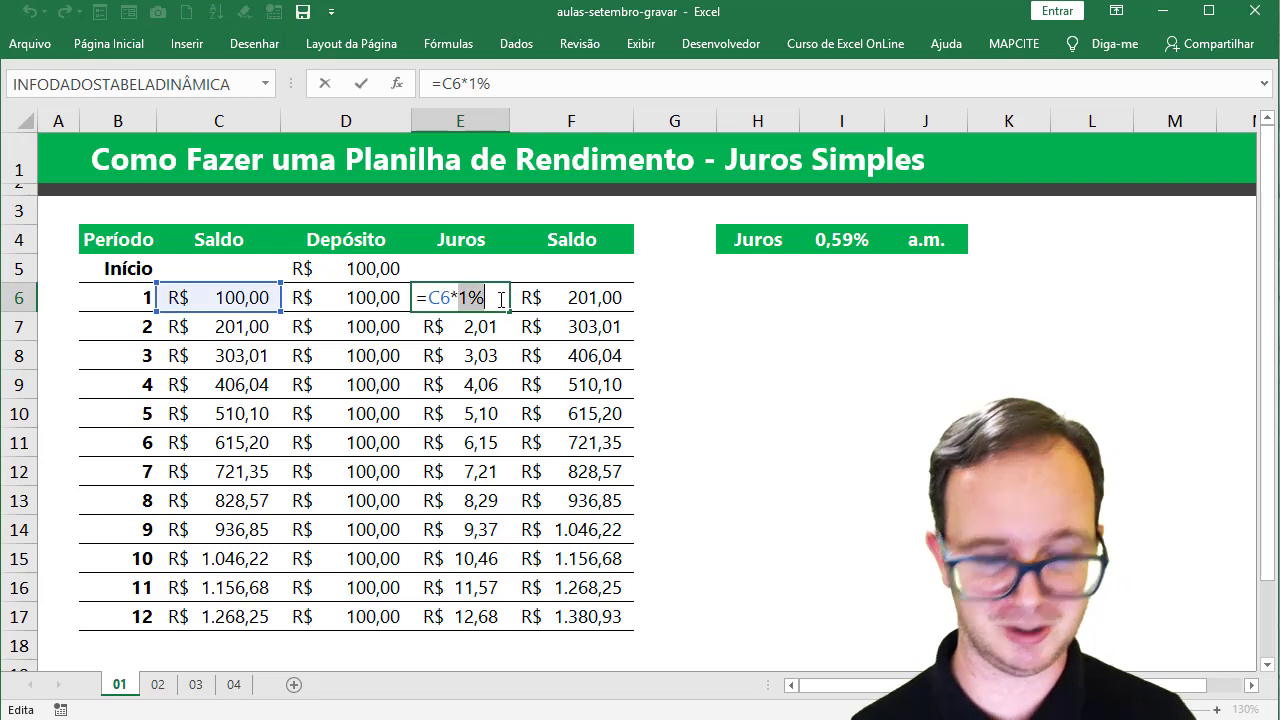
left_click(837, 242)
key("F4")
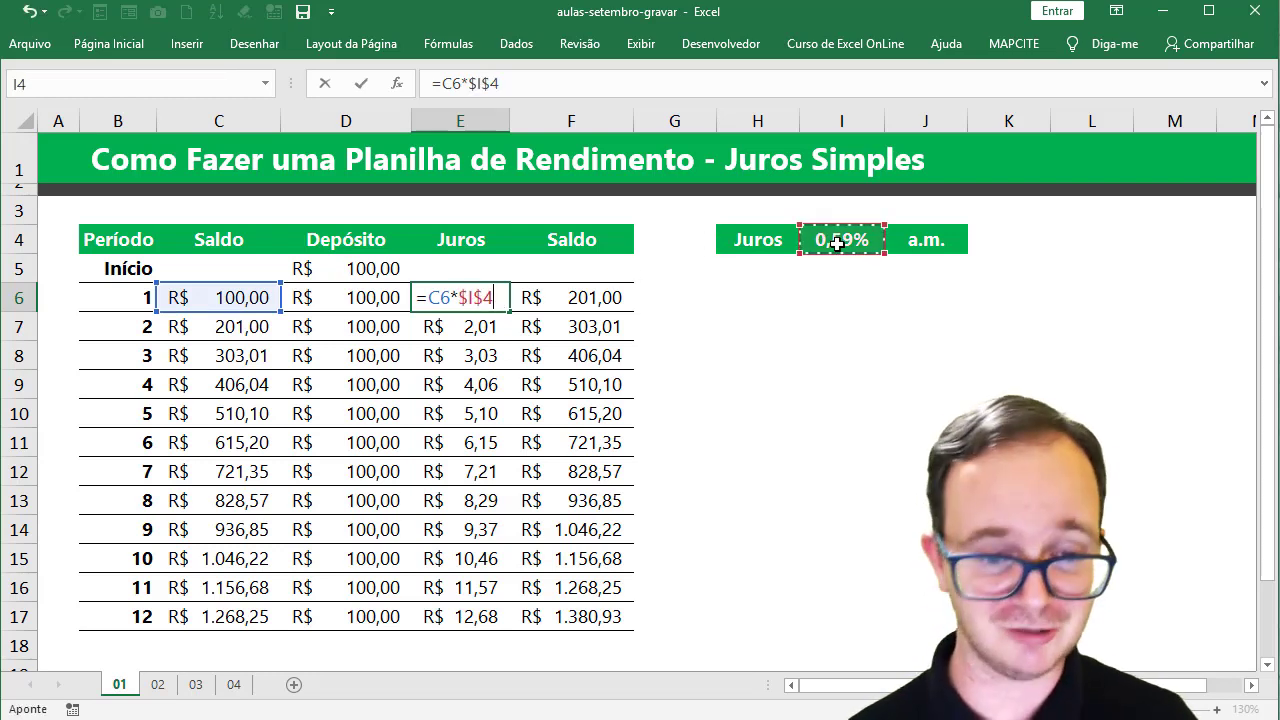
key("Return")
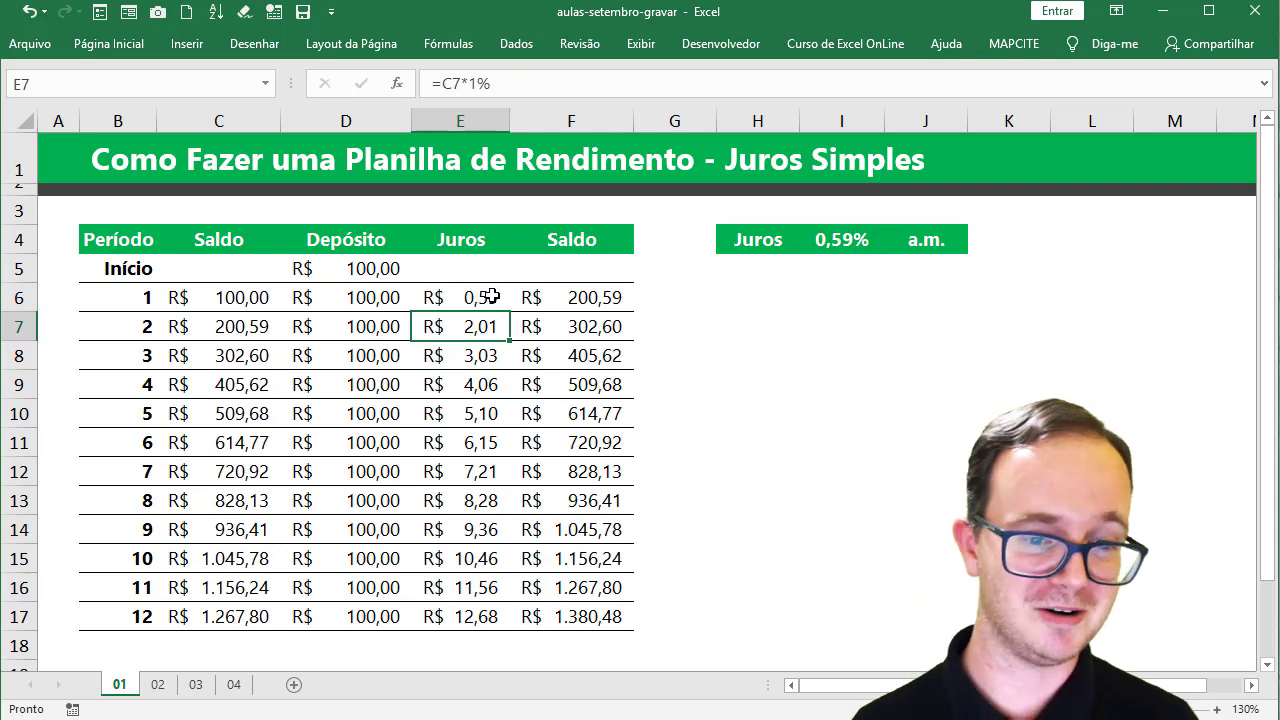
left_click(497, 300)
double_click(509, 311)
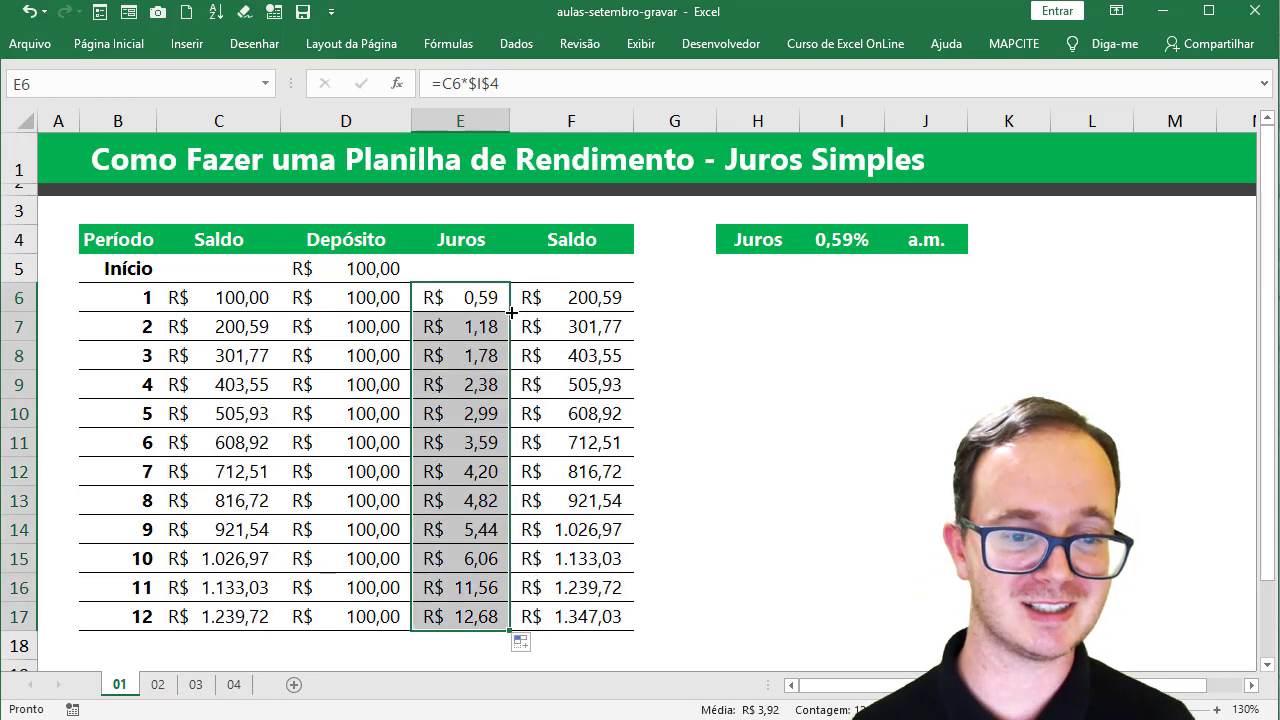
left_click(490, 294)
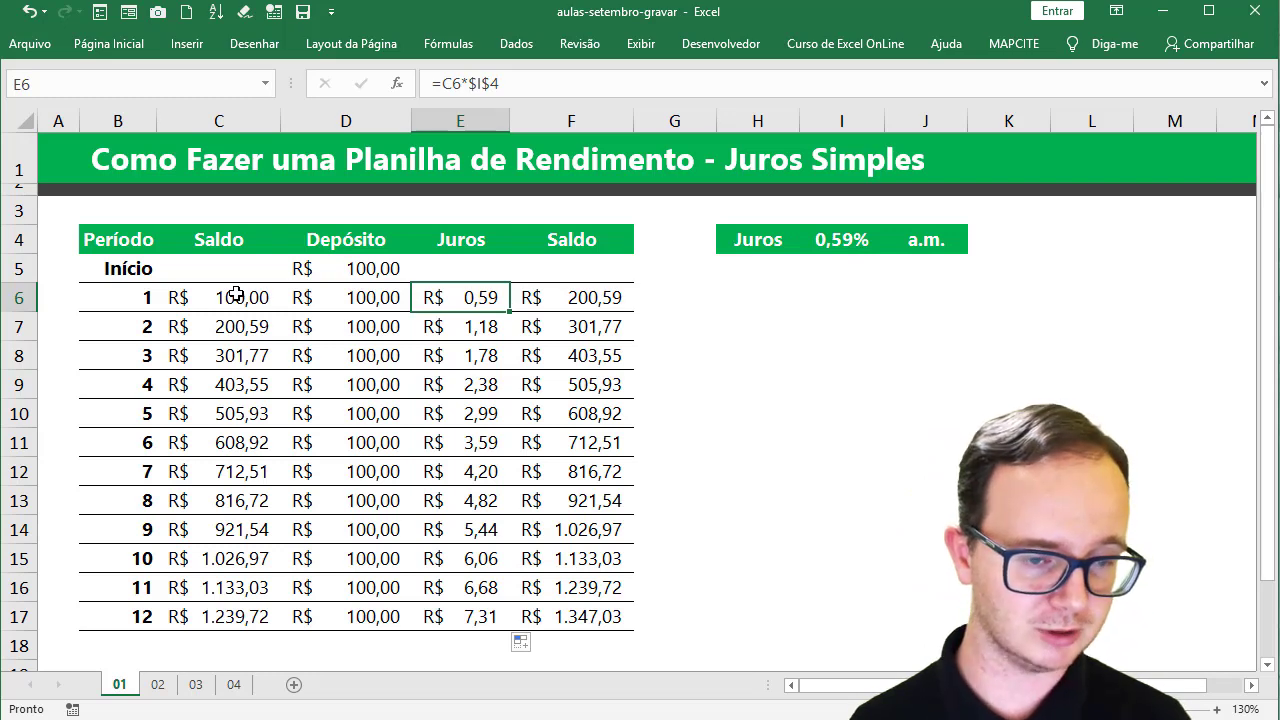
left_click(607, 297)
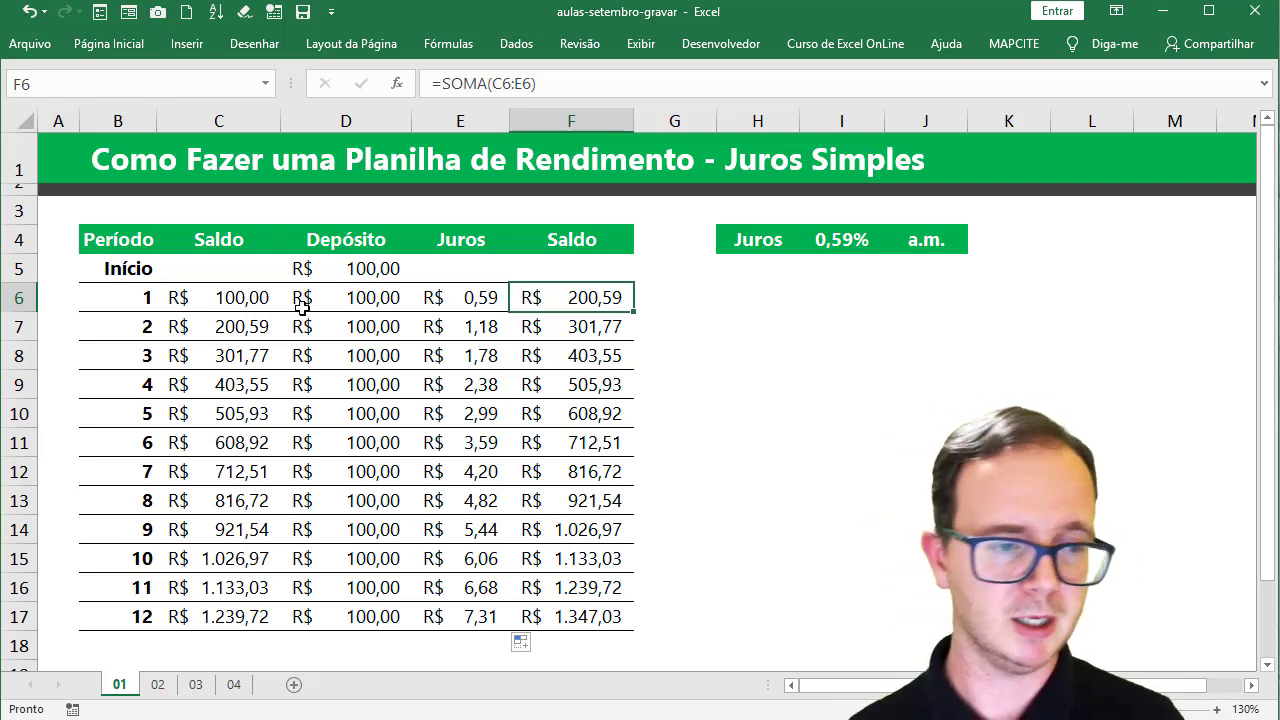
left_click(253, 295)
left_click(255, 267)
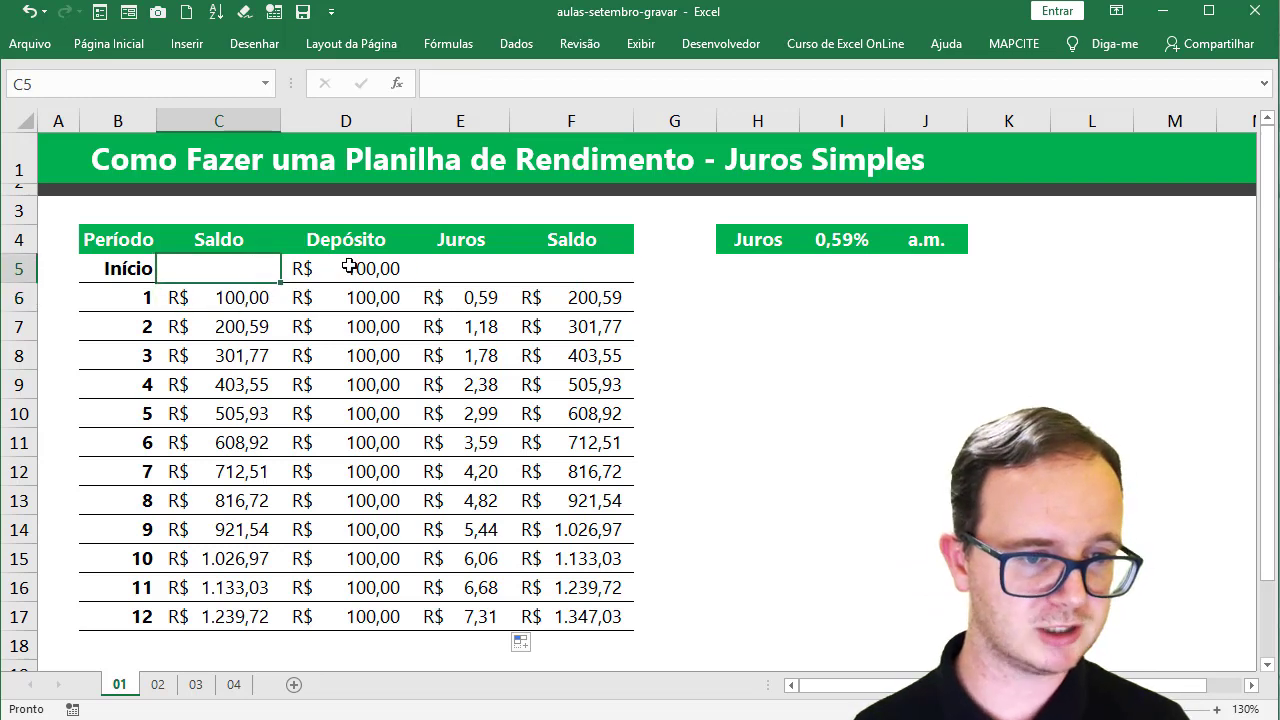
left_click(349, 266)
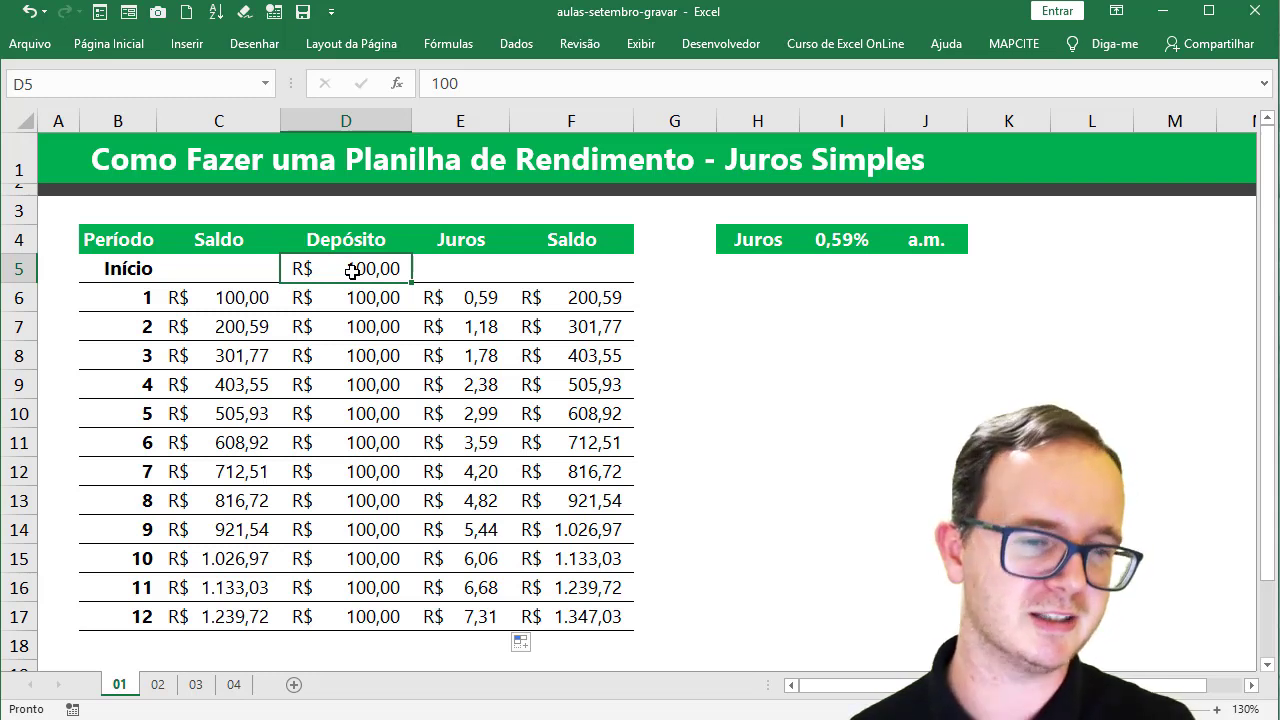
left_click(258, 296)
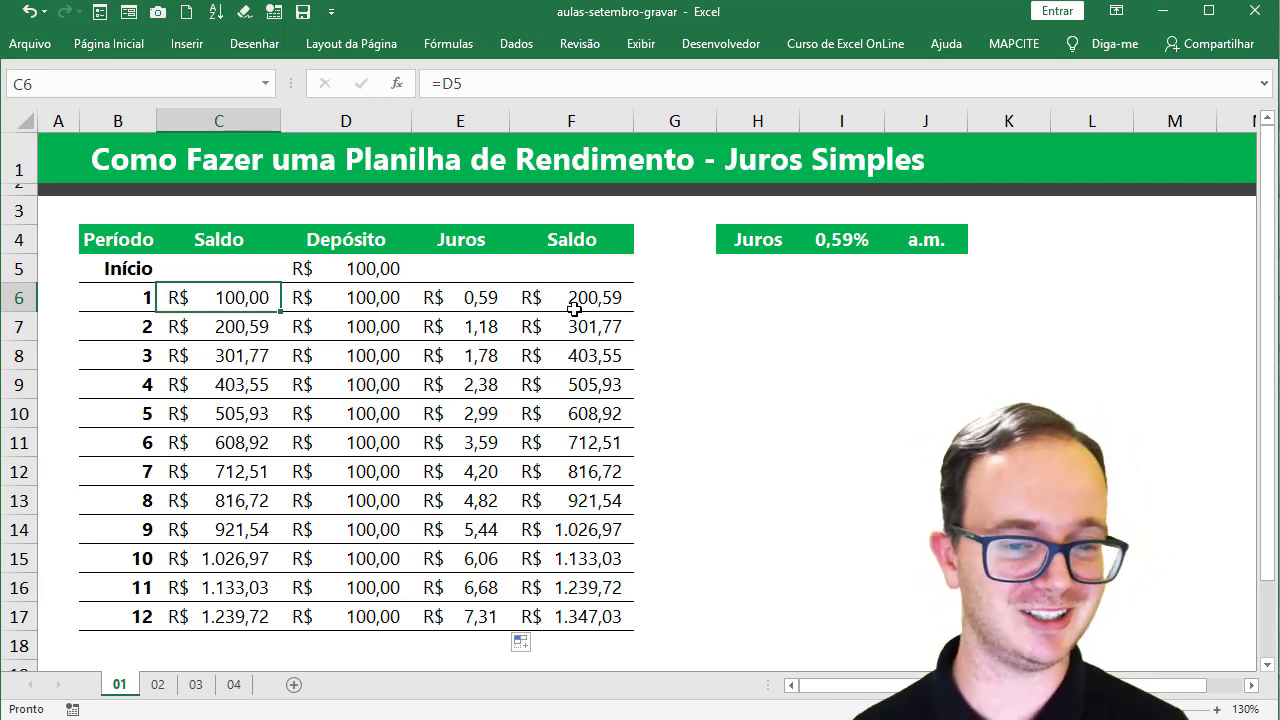
left_click(477, 300)
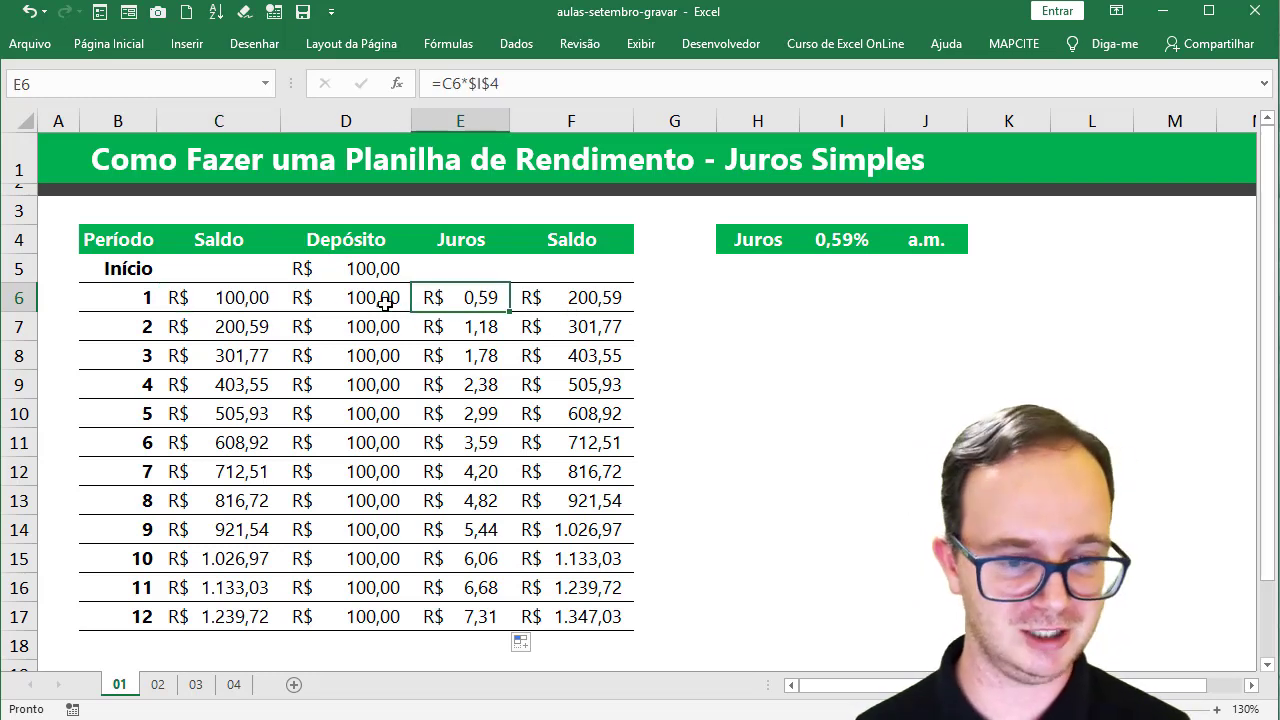
left_click_drag(386, 297, 365, 590)
left_click(535, 620)
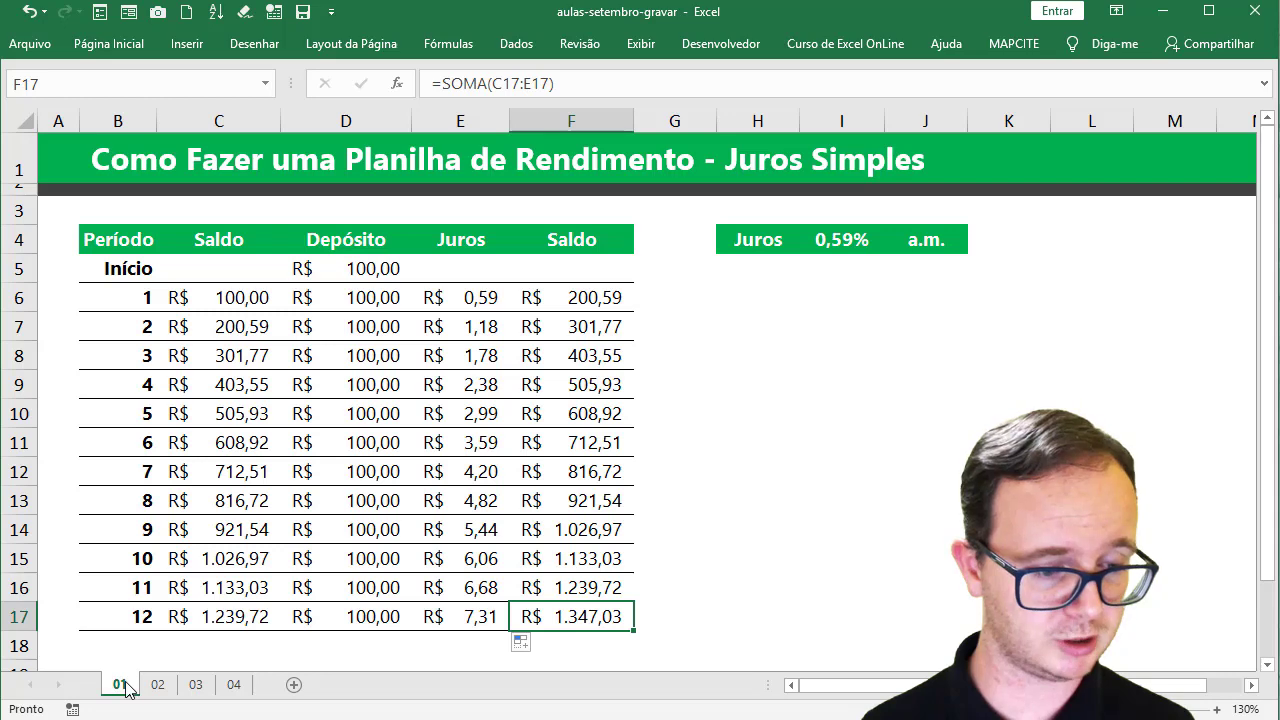
Step: Duplicate sheet 01 as 01 (2) and clear the table values C5:F17
left_click_drag(127, 688, 165, 692, "ctrl")
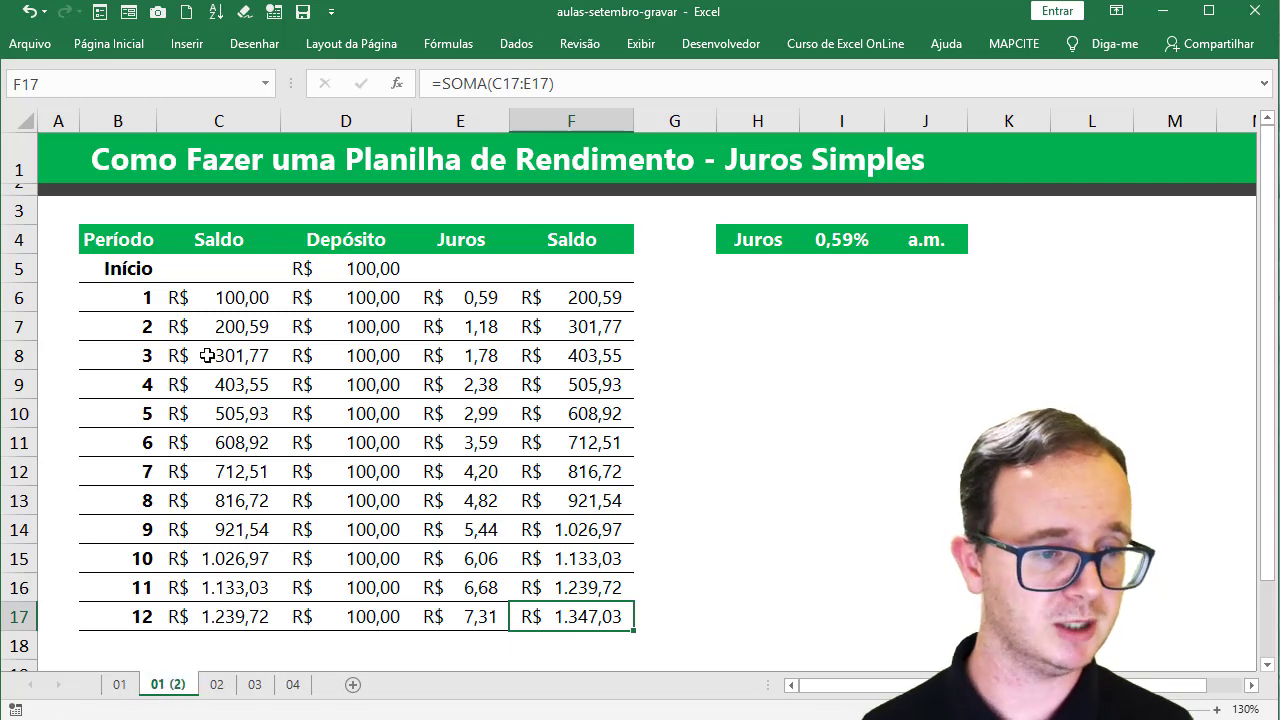
left_click_drag(230, 273, 585, 612)
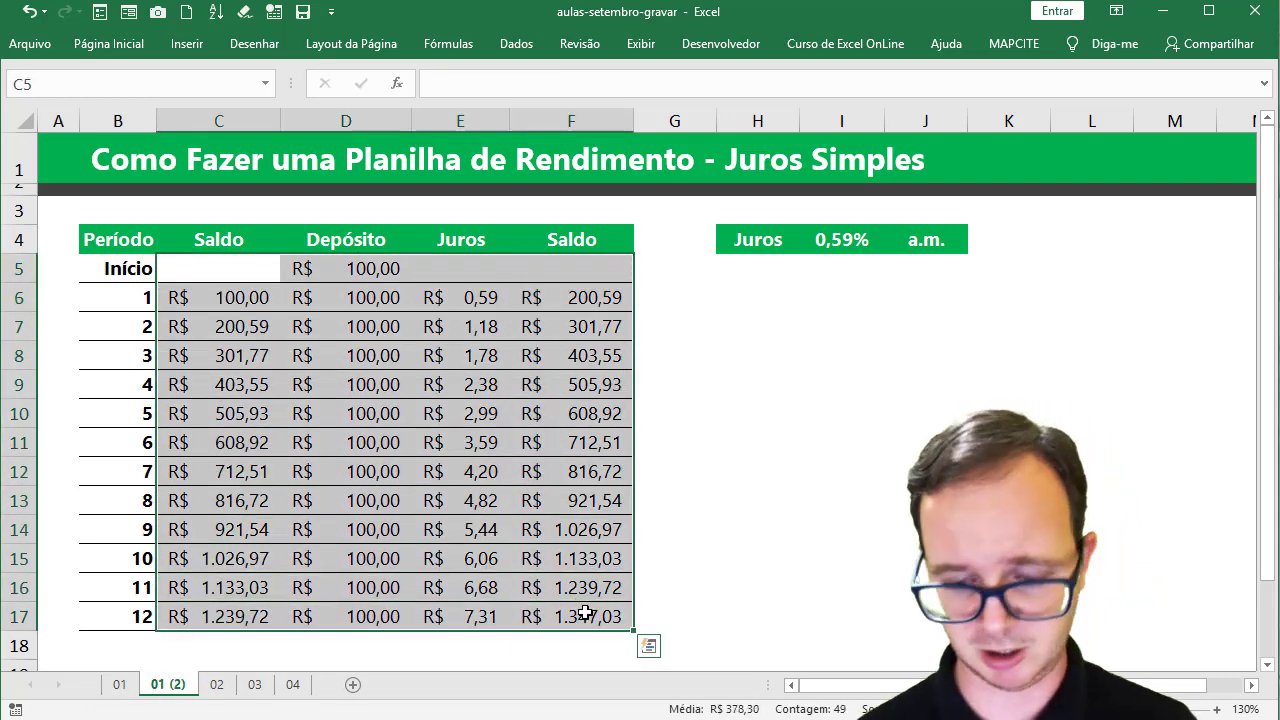
key("Delete")
left_click(510, 533)
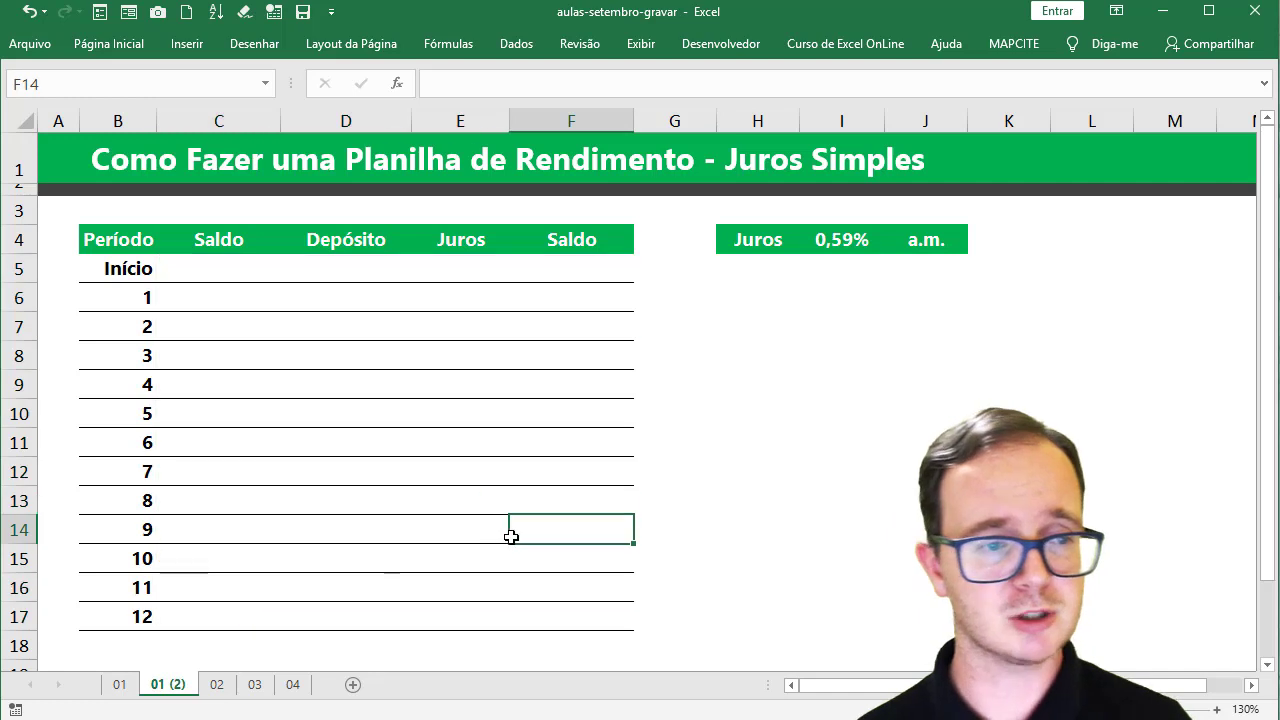
Step: Enter the R$ 100,00 starting deposit in D5
left_click(227, 277)
left_click(365, 274)
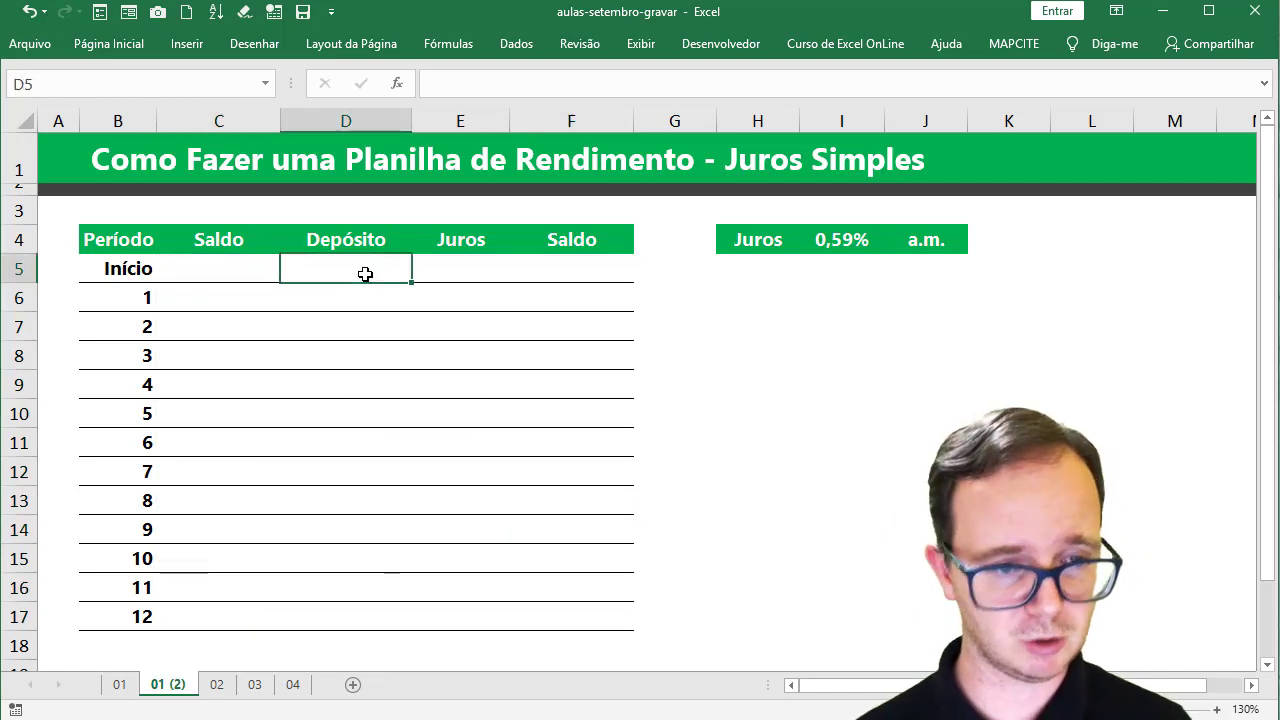
type("100")
key("Return")
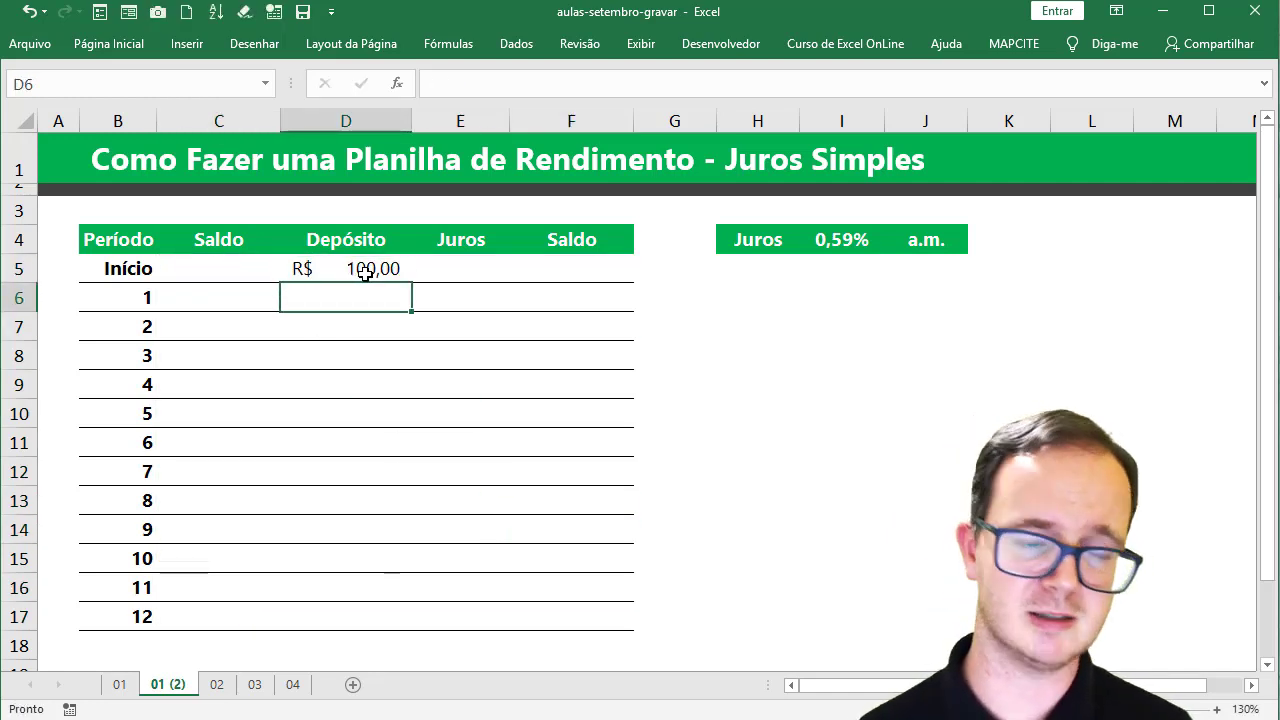
Step: Enter =SOMA(C5:E5) in F5 as the starting Saldo
key("Left")
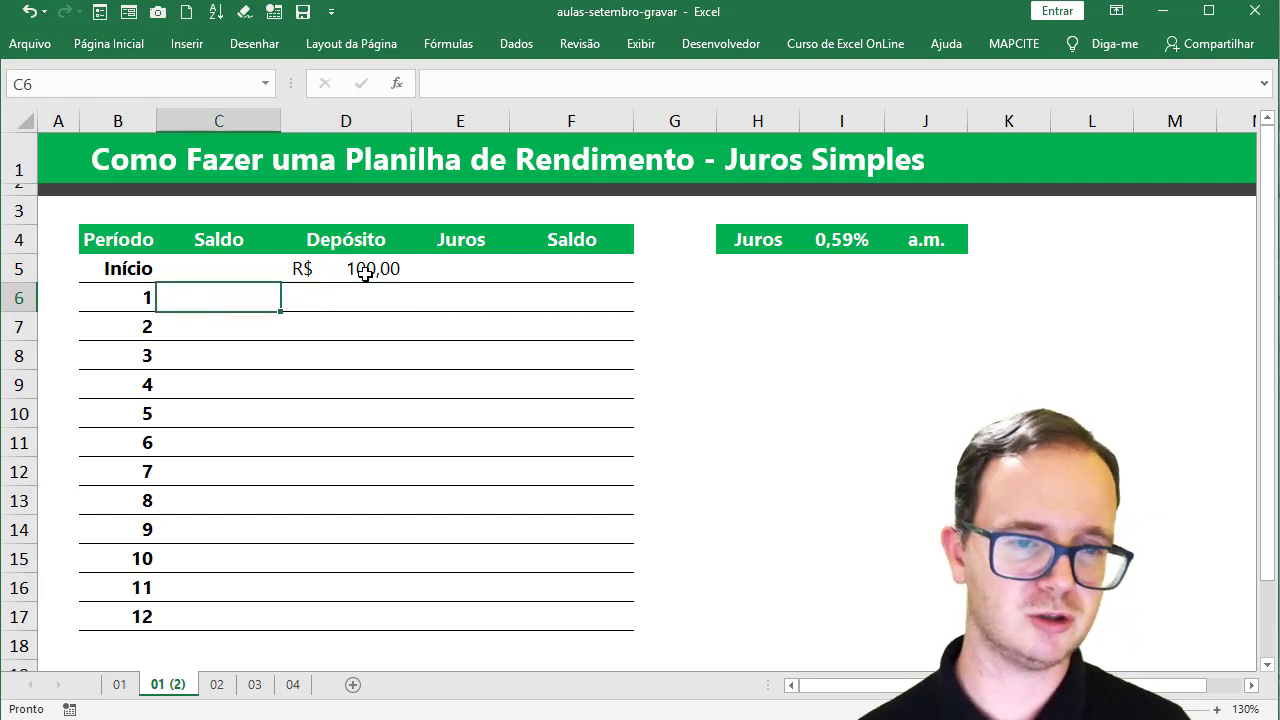
type("=")
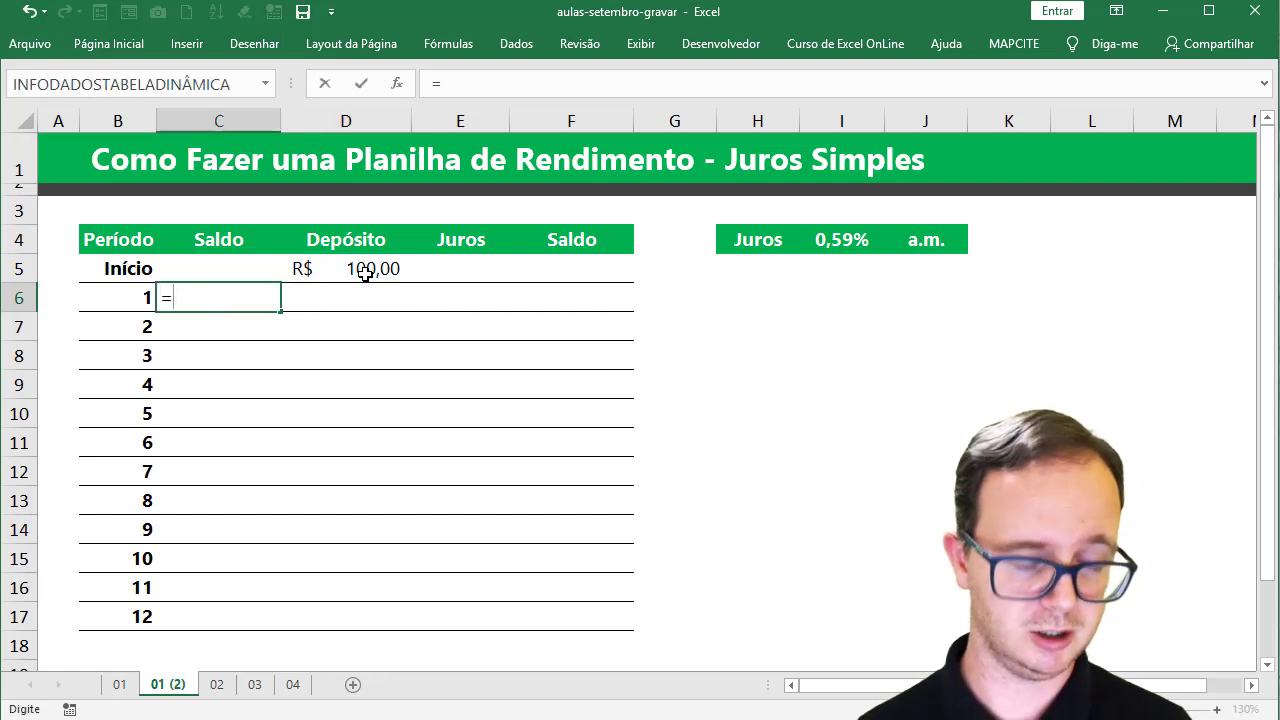
key("Escape")
key("Right")
key("Up")
key("Right")
key("Right")
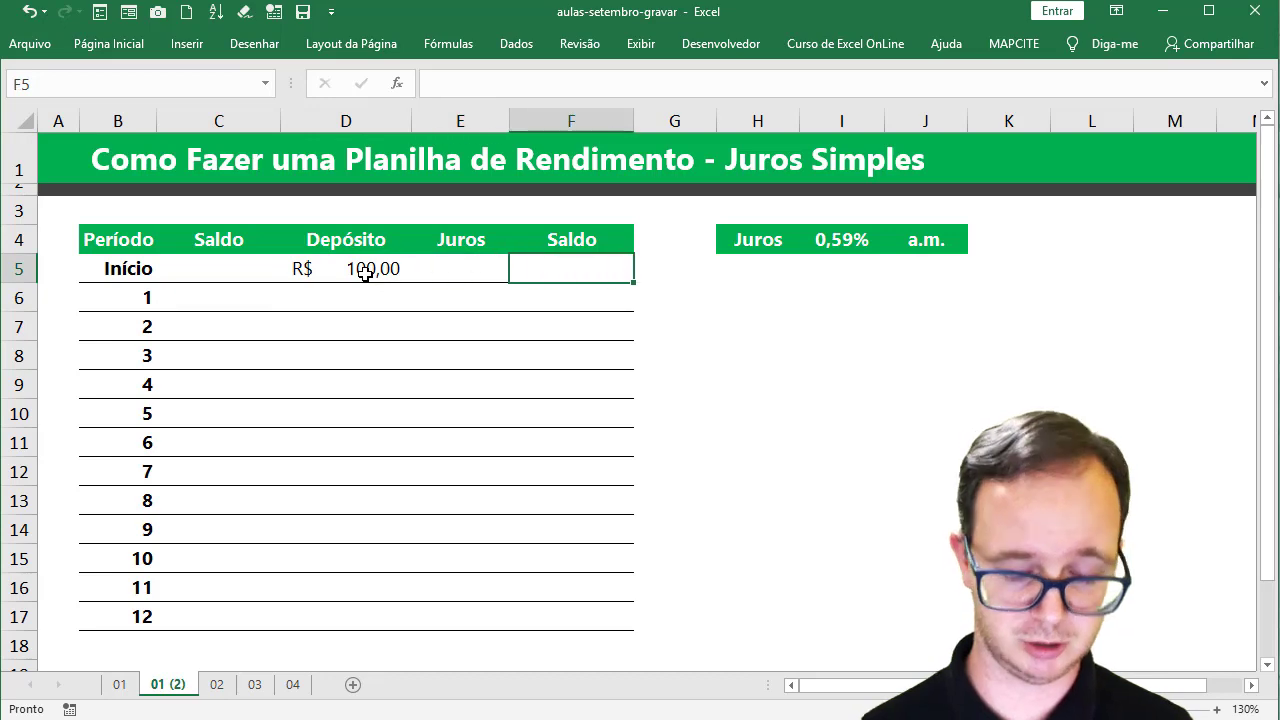
type("=")
key("Left")
key("Left")
key("Left")
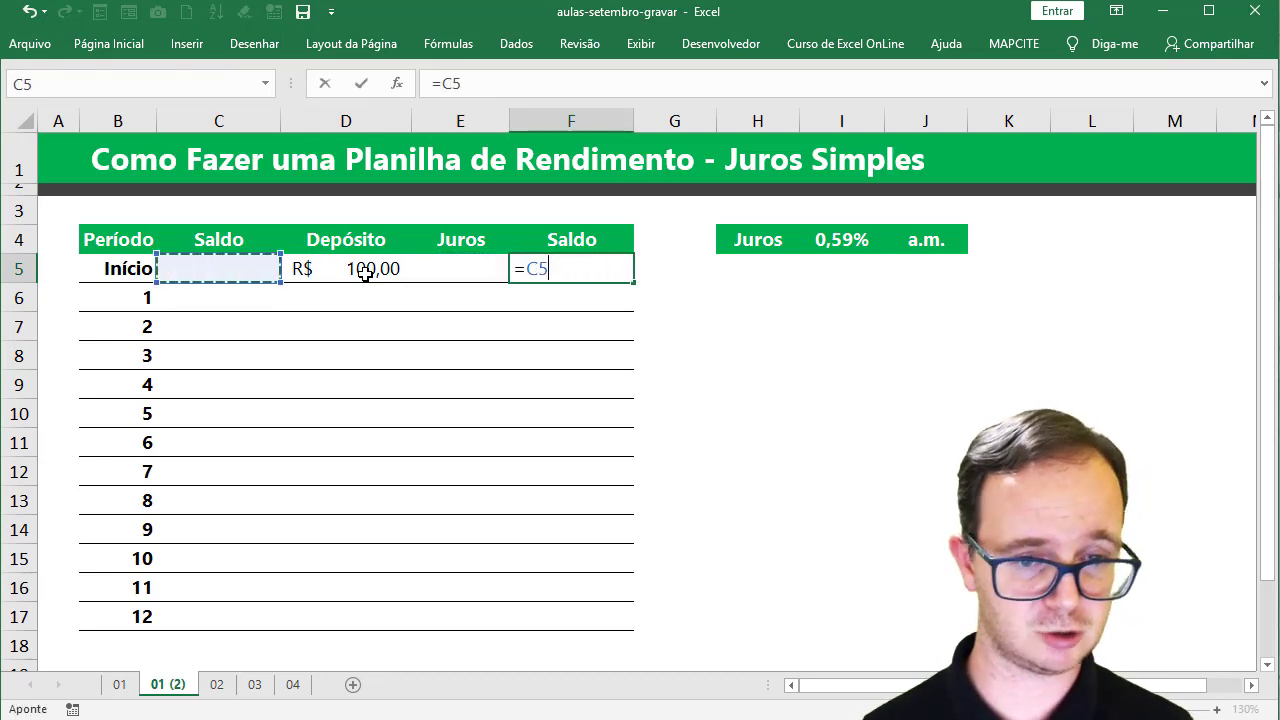
key("Right")
key("Right")
key("Right")
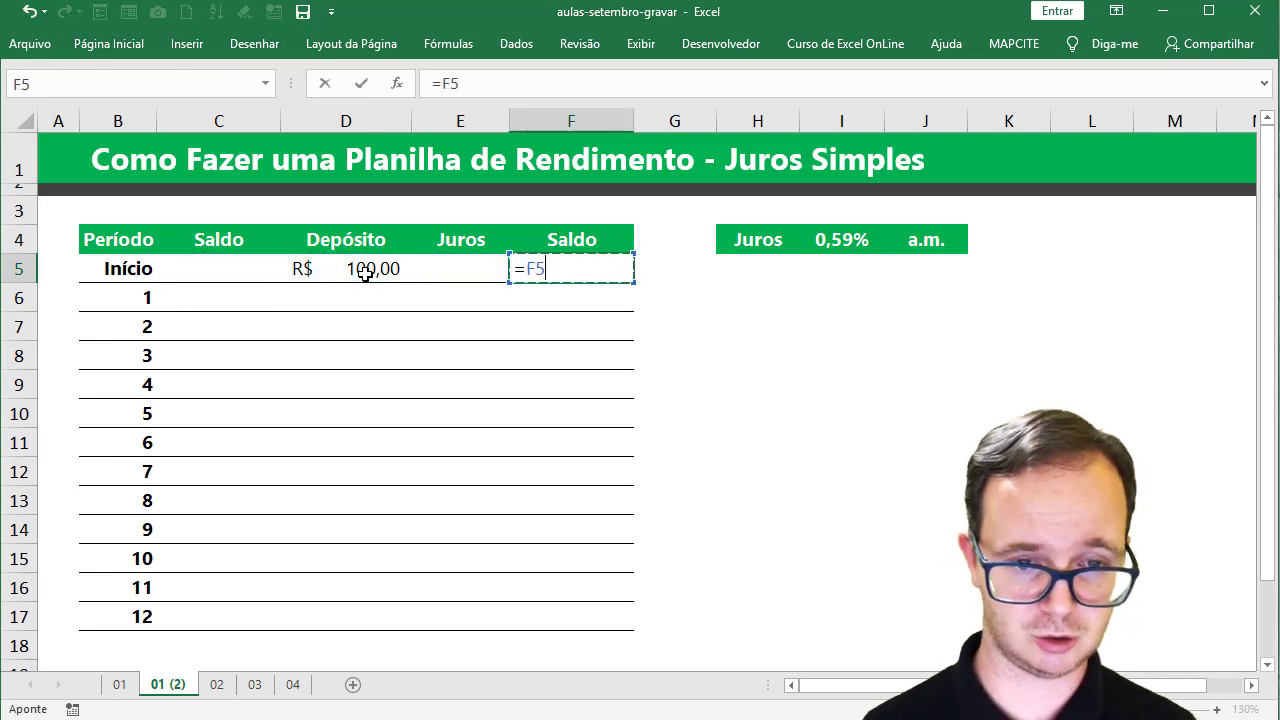
key("BackSpace")
key("BackSpace")
type("soma")
key("BackSpace")
key("BackSpace")
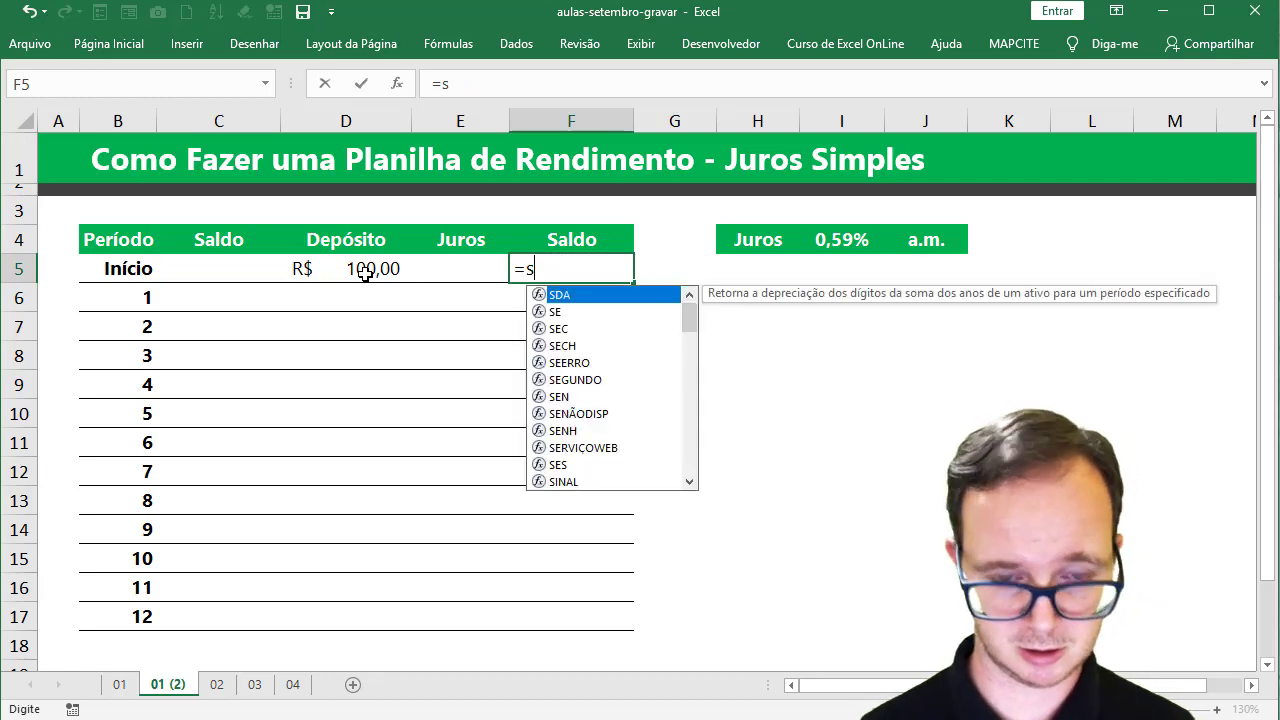
type("oma(")
key("Left")
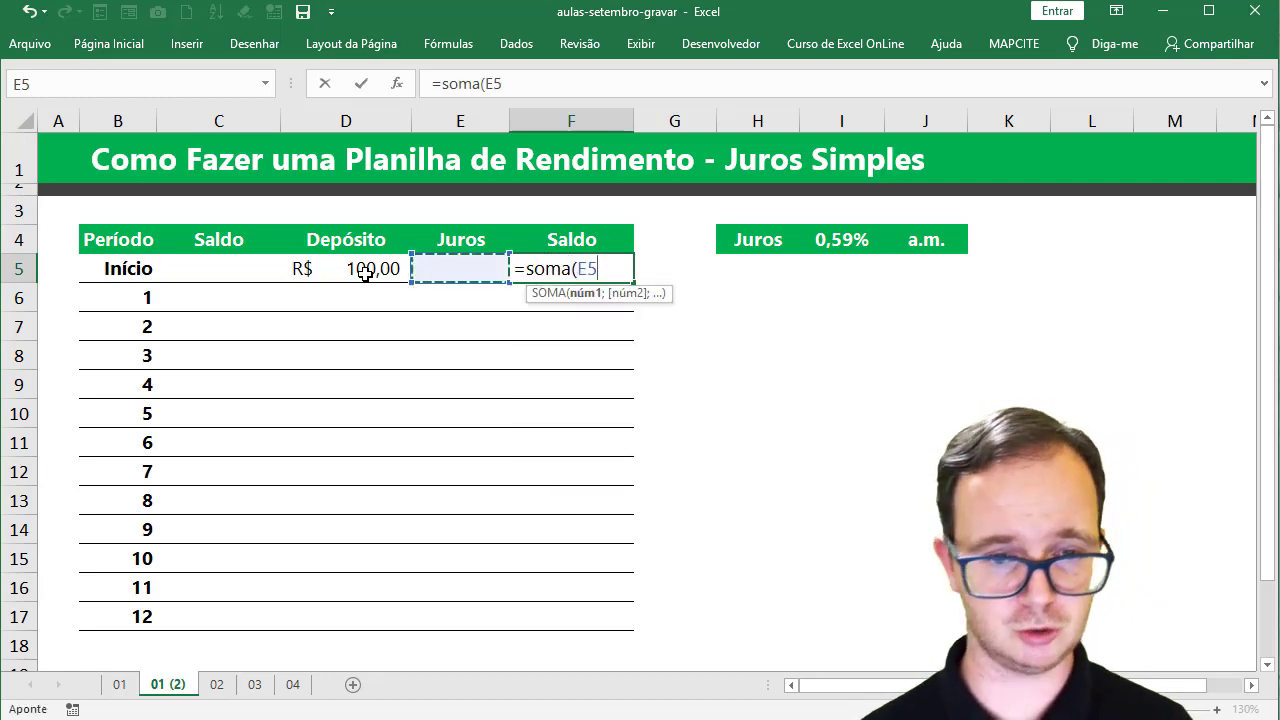
key("shift+Left")
key("shift+Left")
key("Return")
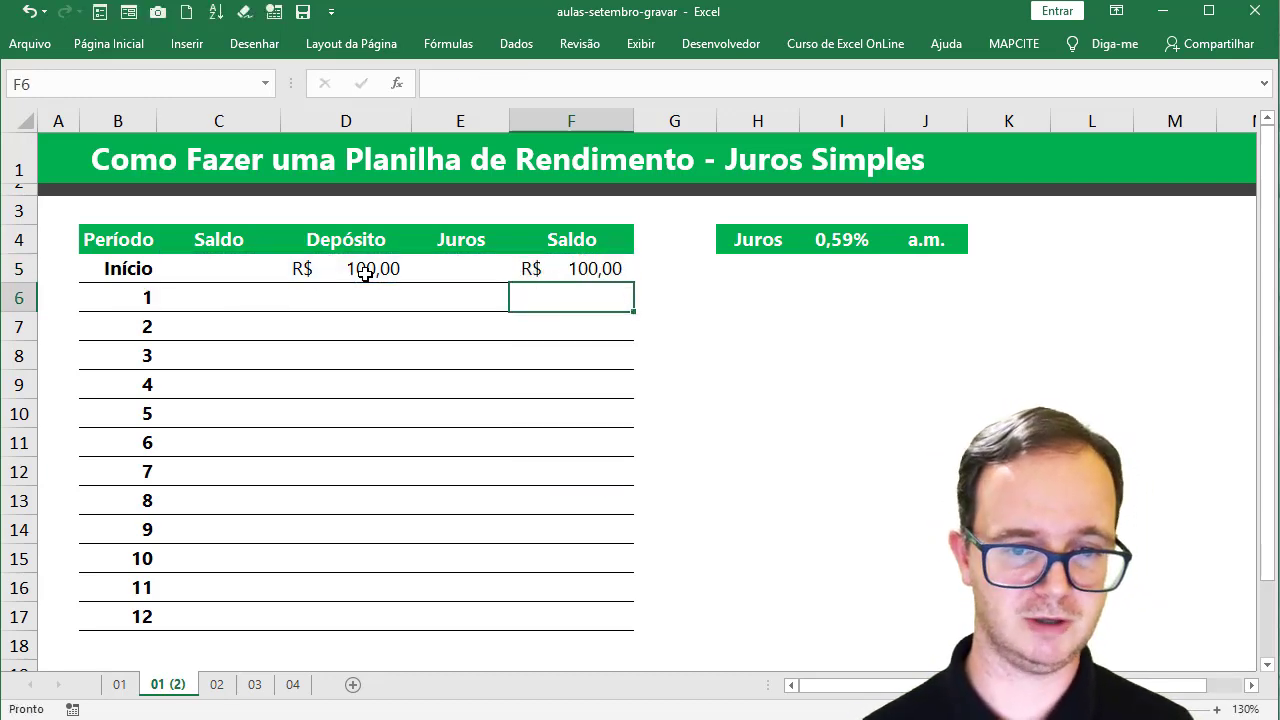
Step: Set the period 1 opening balance C6 to =F5
key("Up")
key("Down")
key("Left")
key("Left")
key("Left")
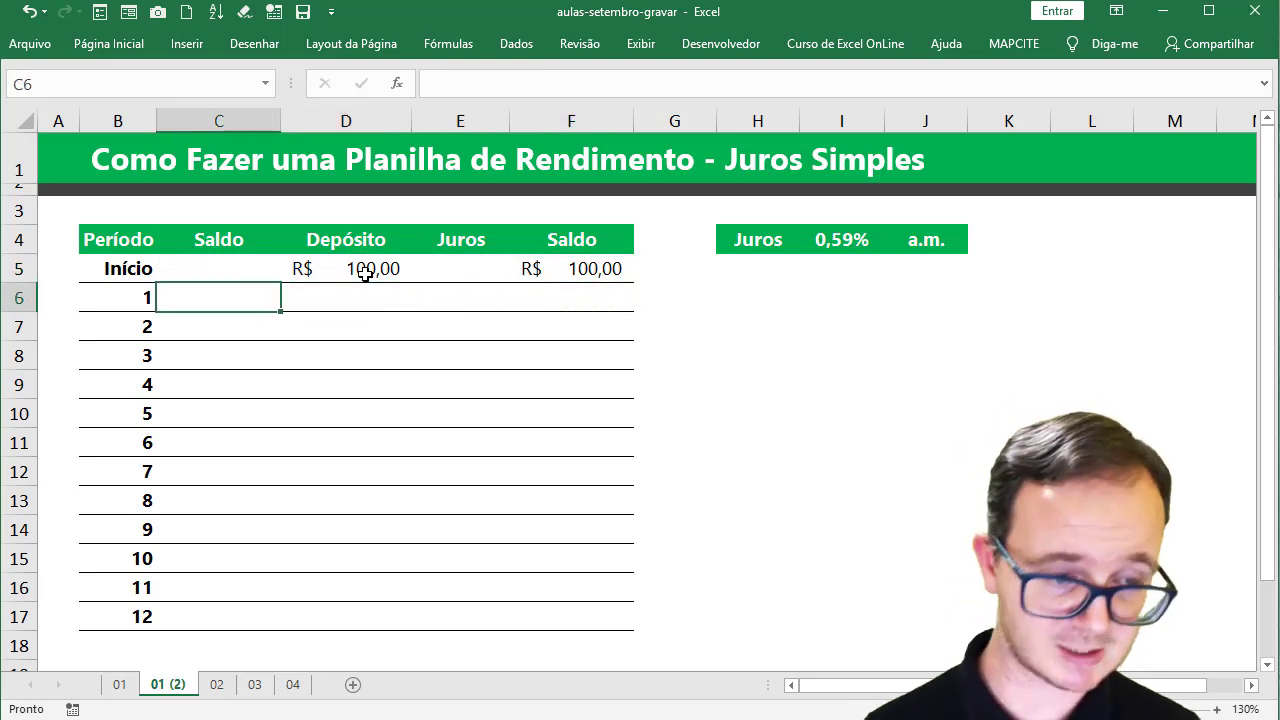
type("=")
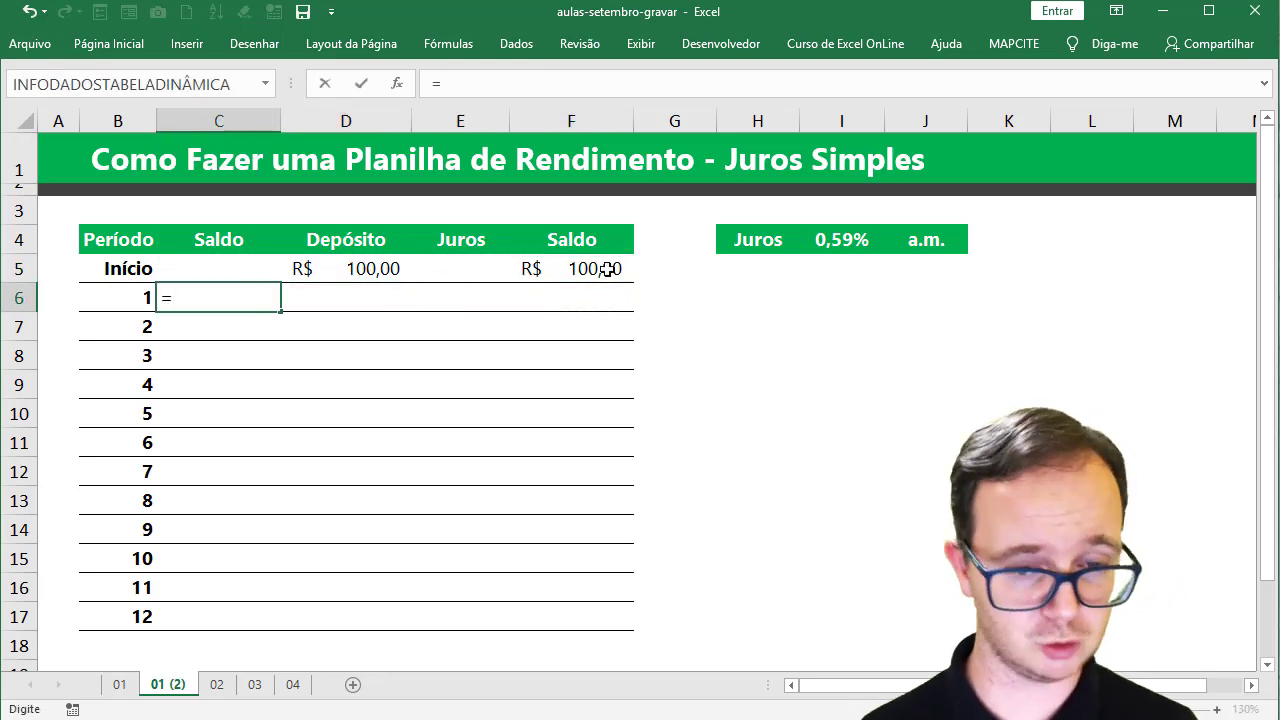
left_click(607, 269)
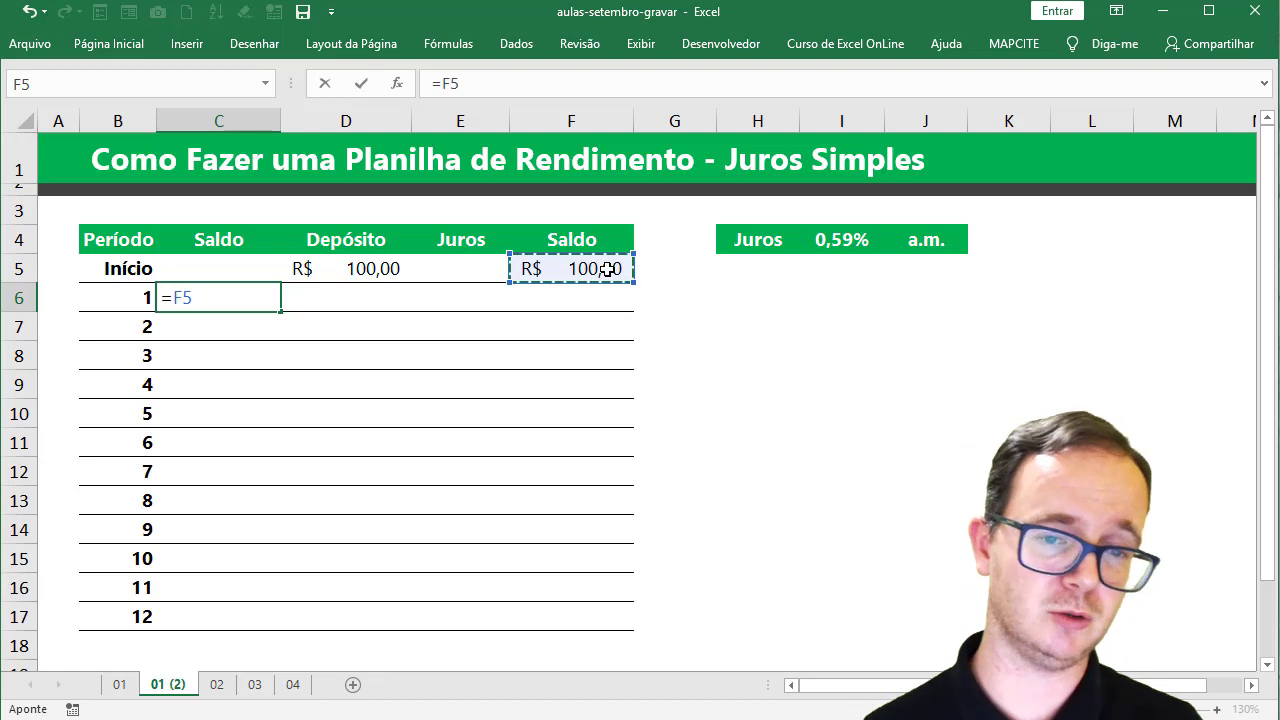
key("Return")
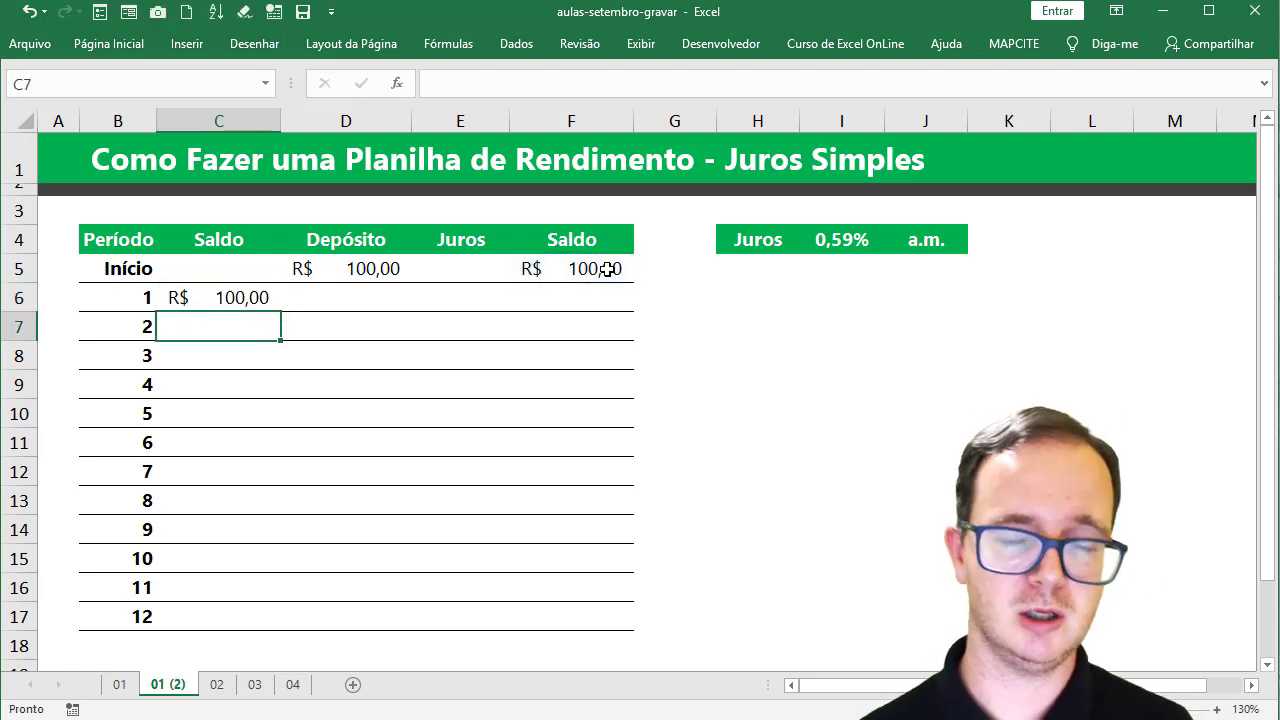
Step: Enter the R$ 100,00 period 1 deposit in D6
key("Up")
key("Right")
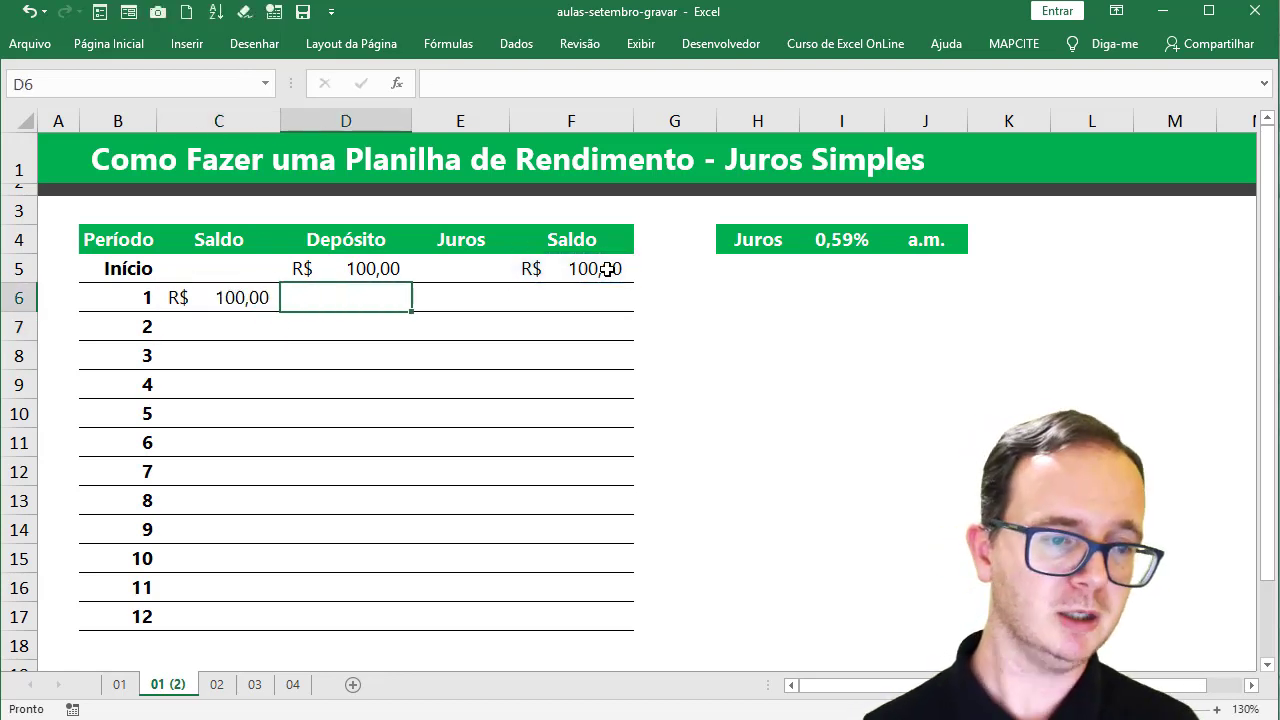
type("100")
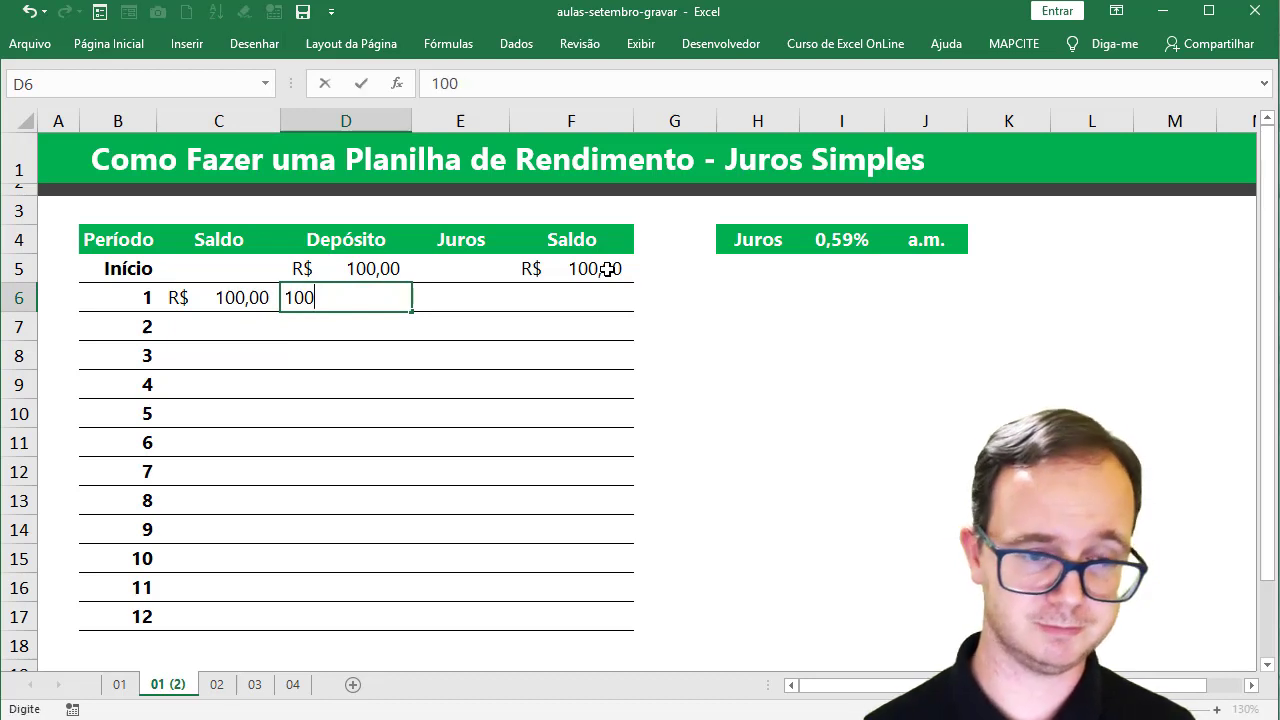
key("Return")
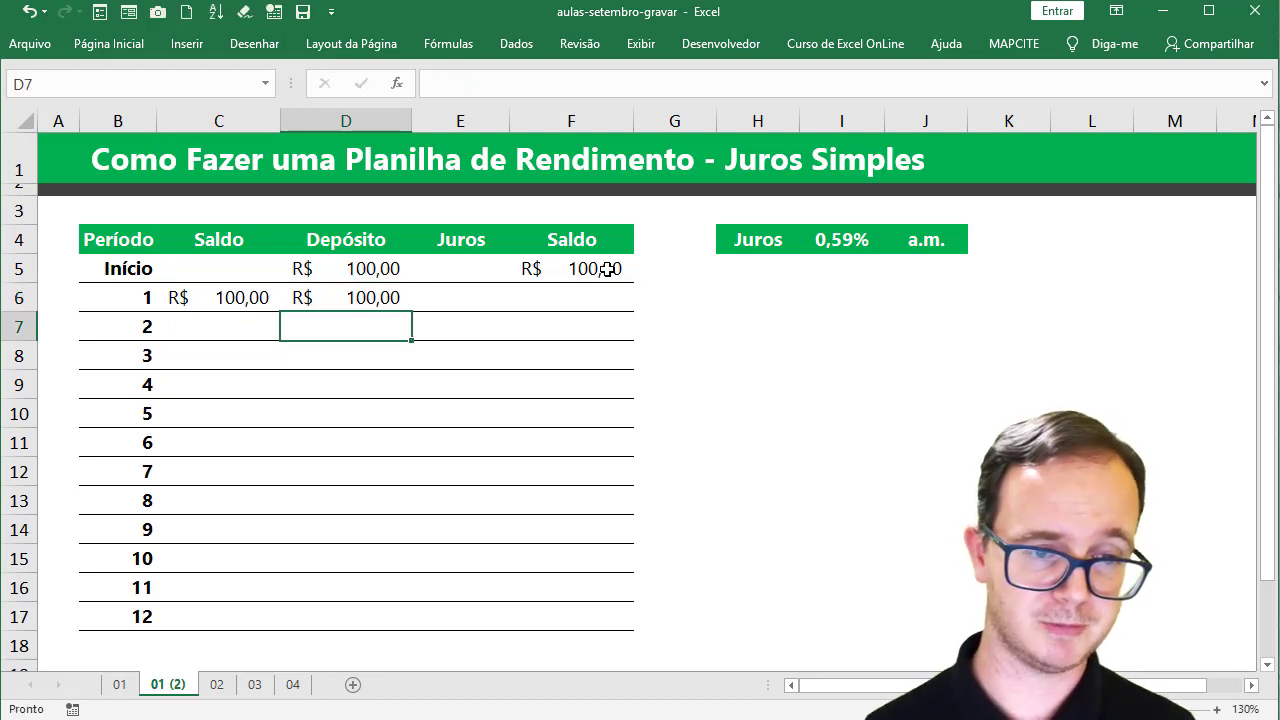
Step: Enter =C6*$I$4 in E6 for R$ 0,59 period 1 interest
key("Right")
key("Up")
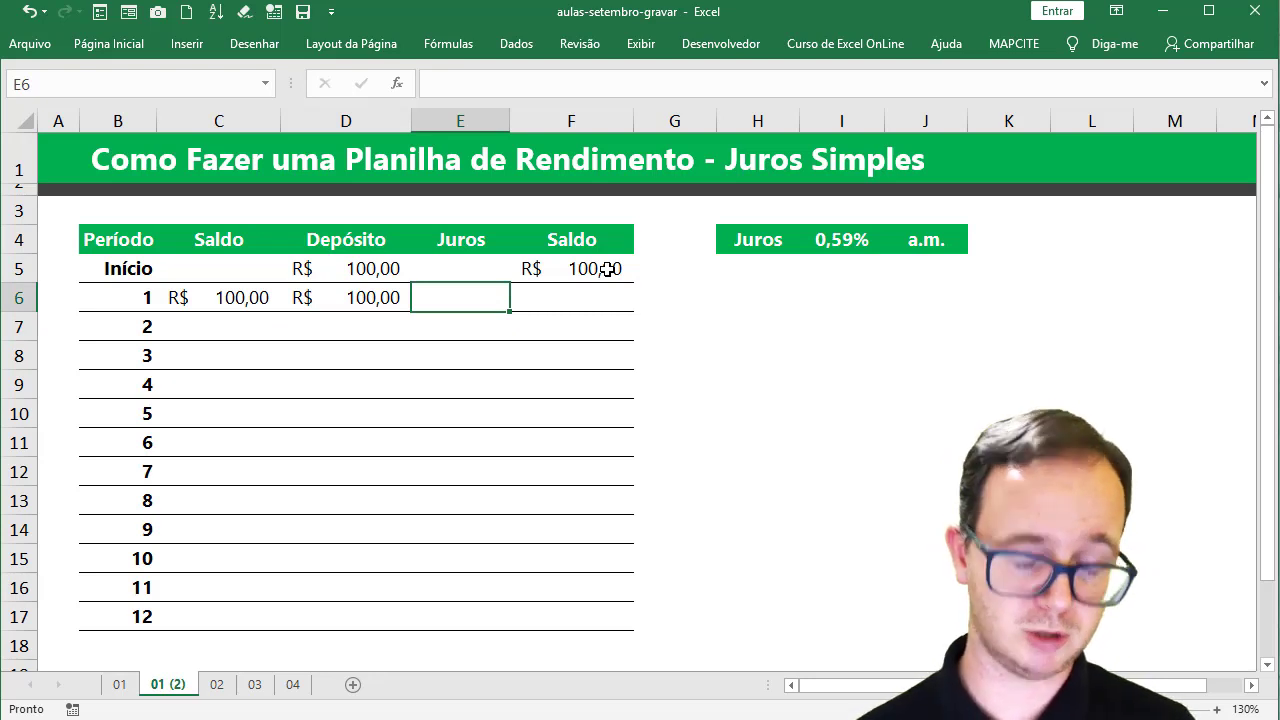
type("=")
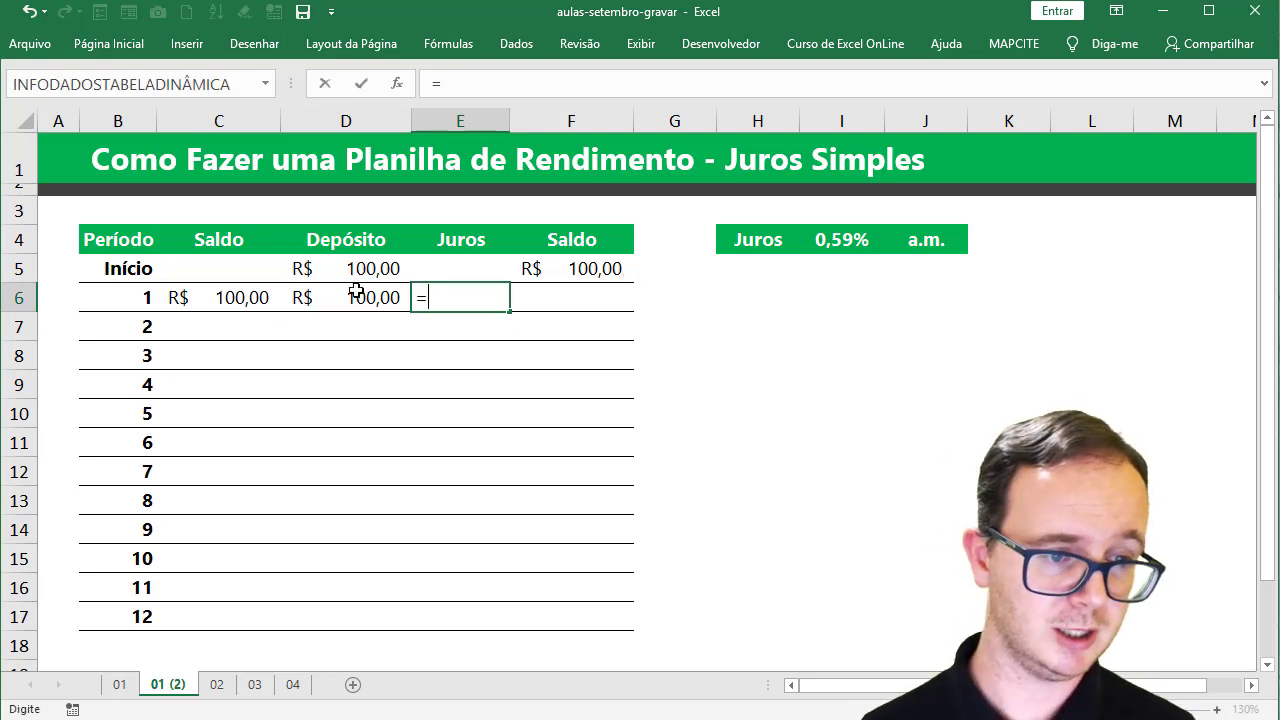
left_click(250, 294)
type("*")
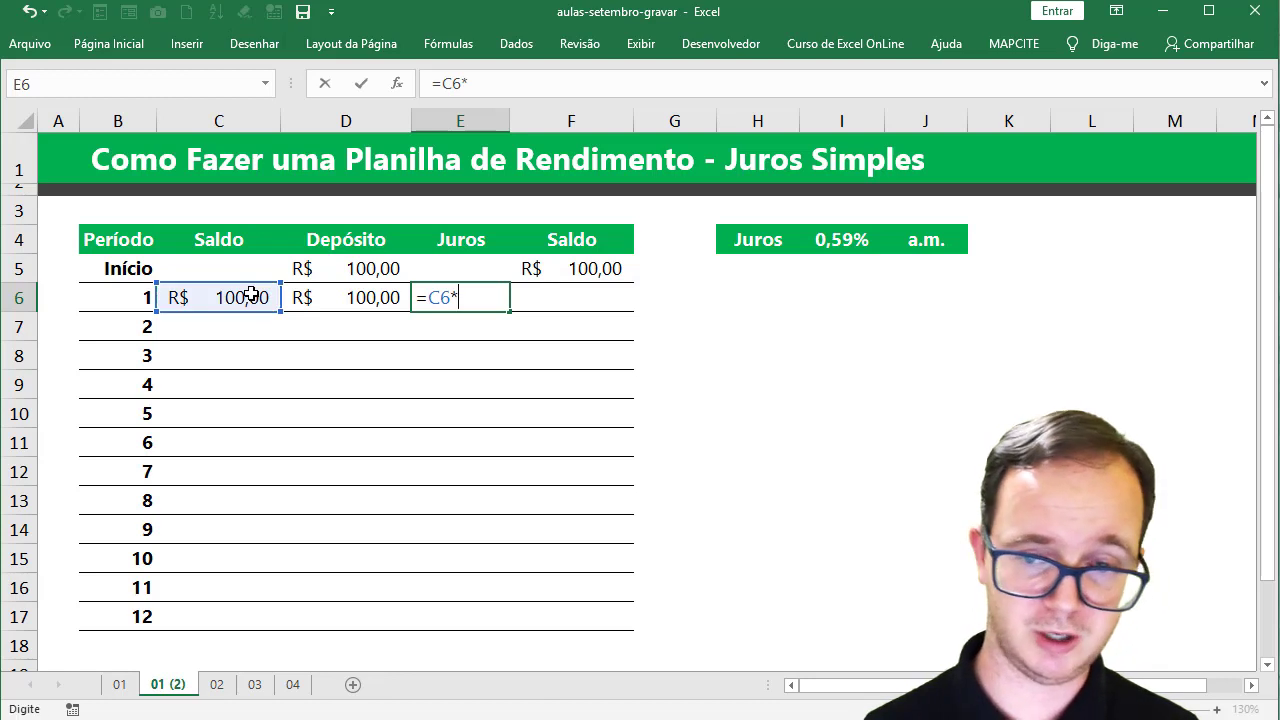
left_click(843, 235)
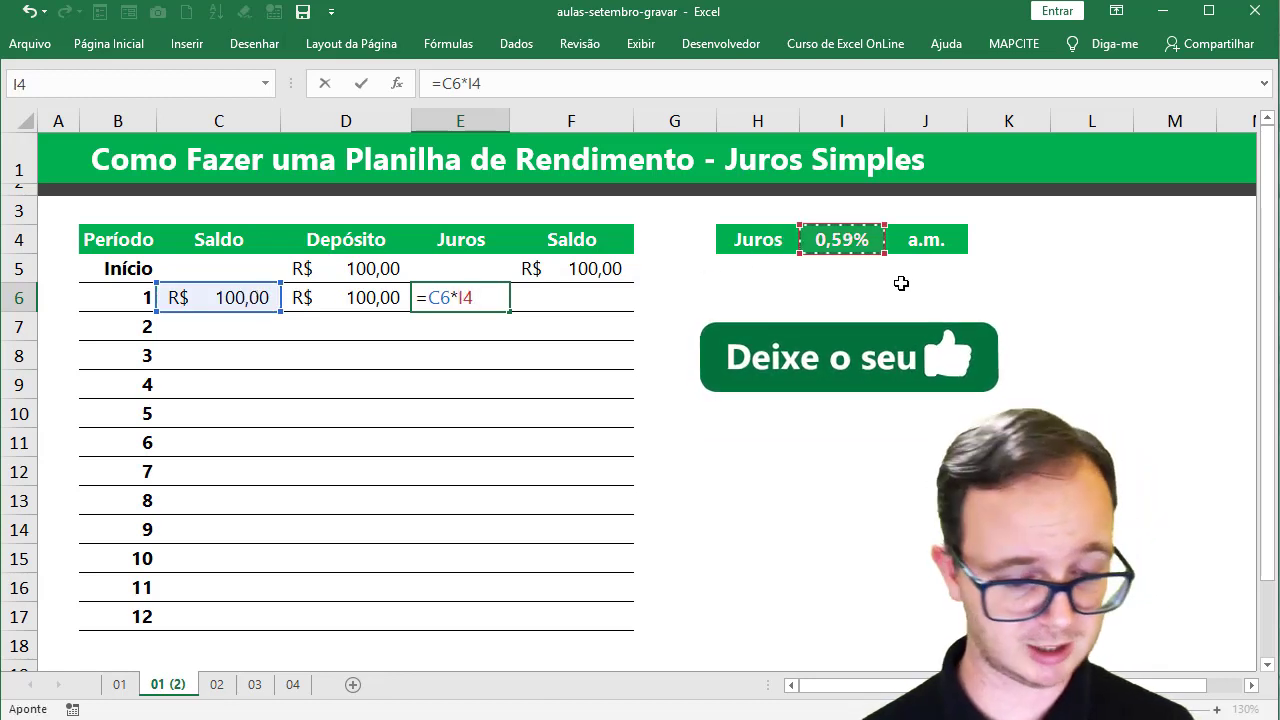
key("F4")
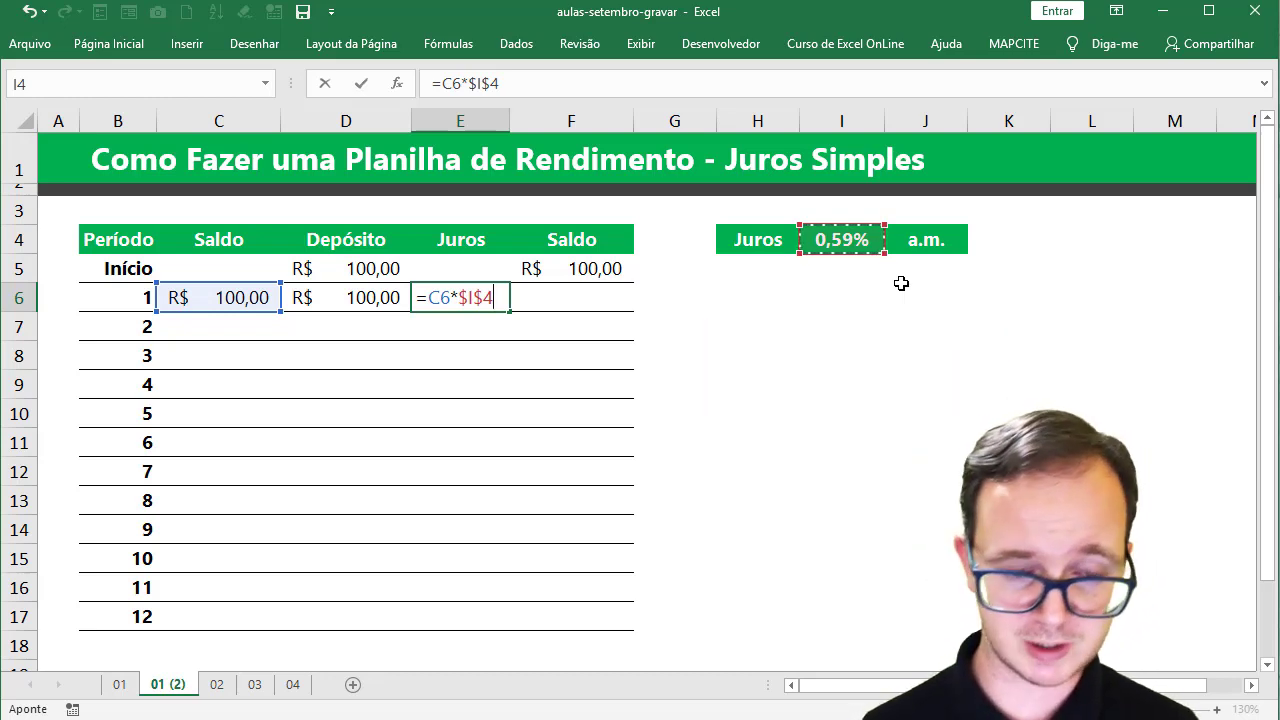
key("Return")
key("Up")
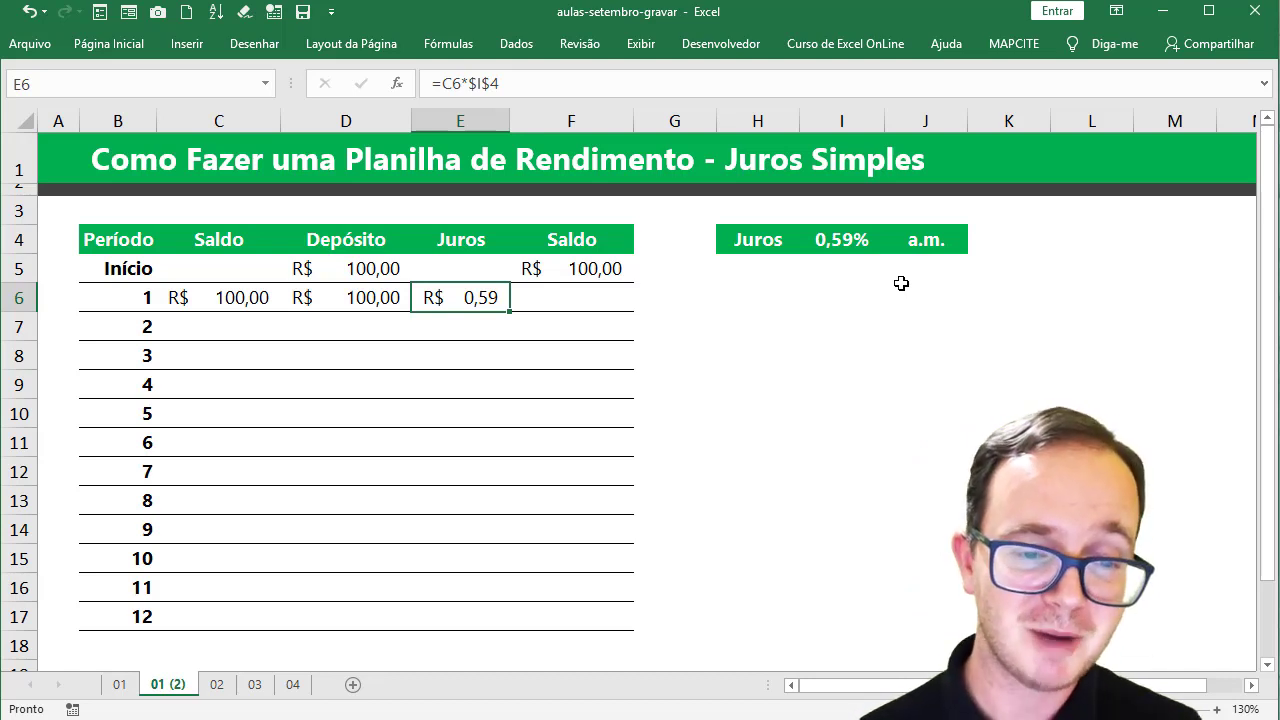
key("Right")
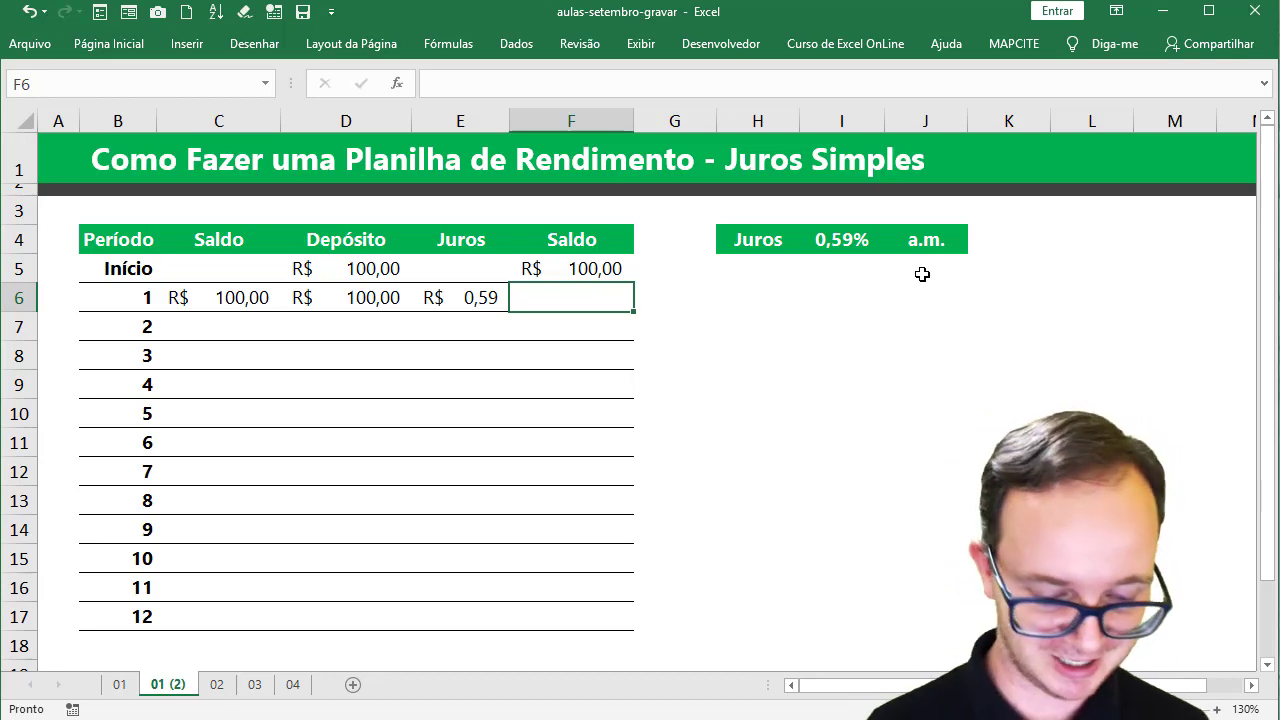
Step: Enter =SOMA(C6:E6) in F6 as the period 1 final Saldo
type("=soma(")
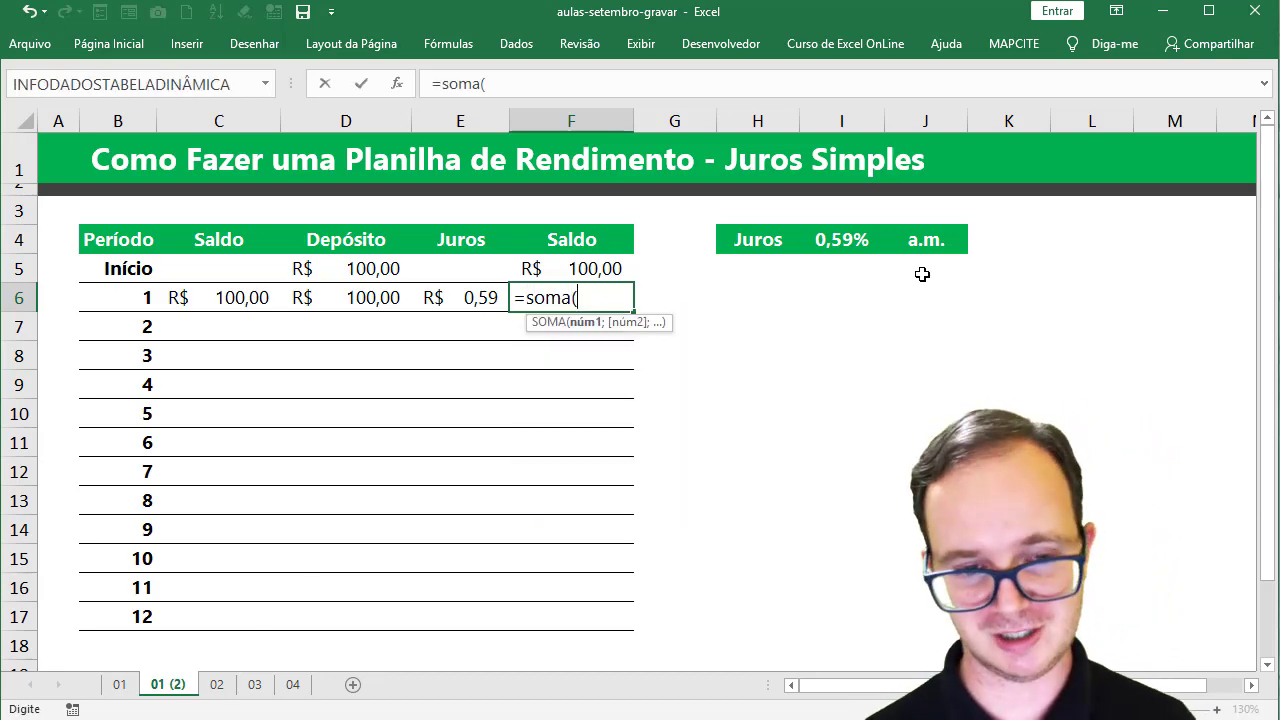
key("Left")
key("shift+Left")
key("shift+Left")
key("shift+Left")
key("shift+Right")
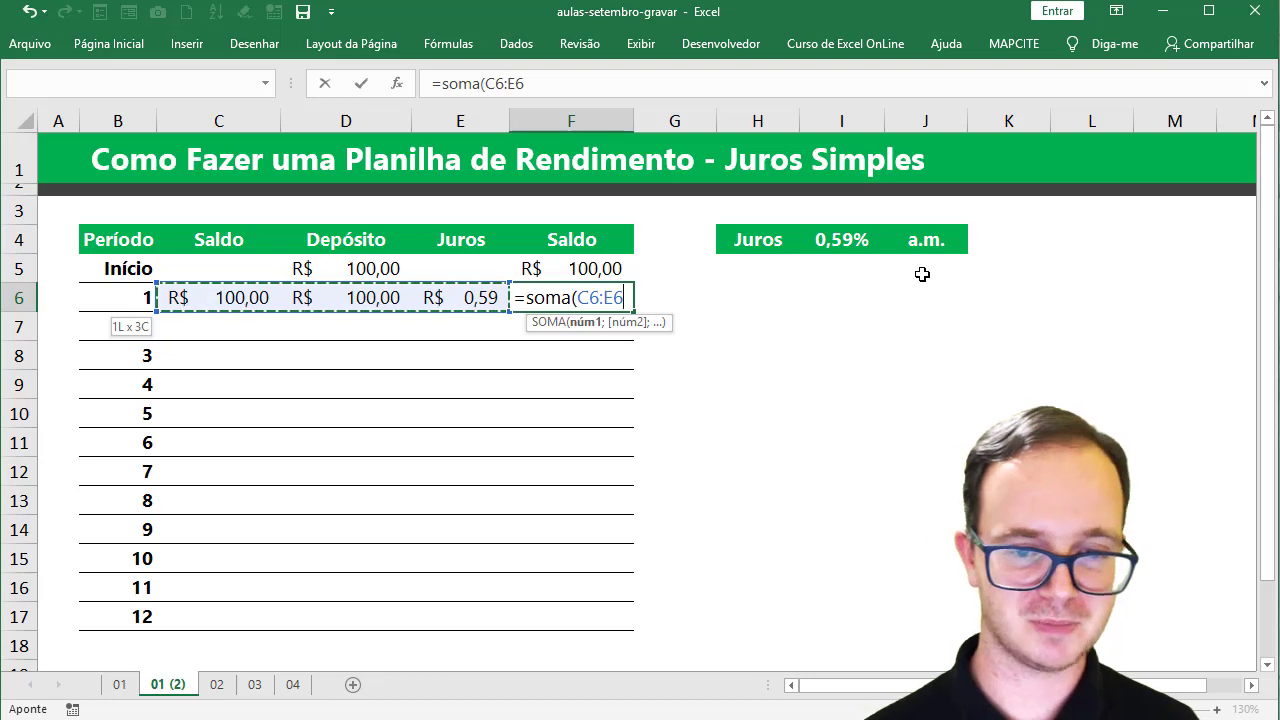
key("Return")
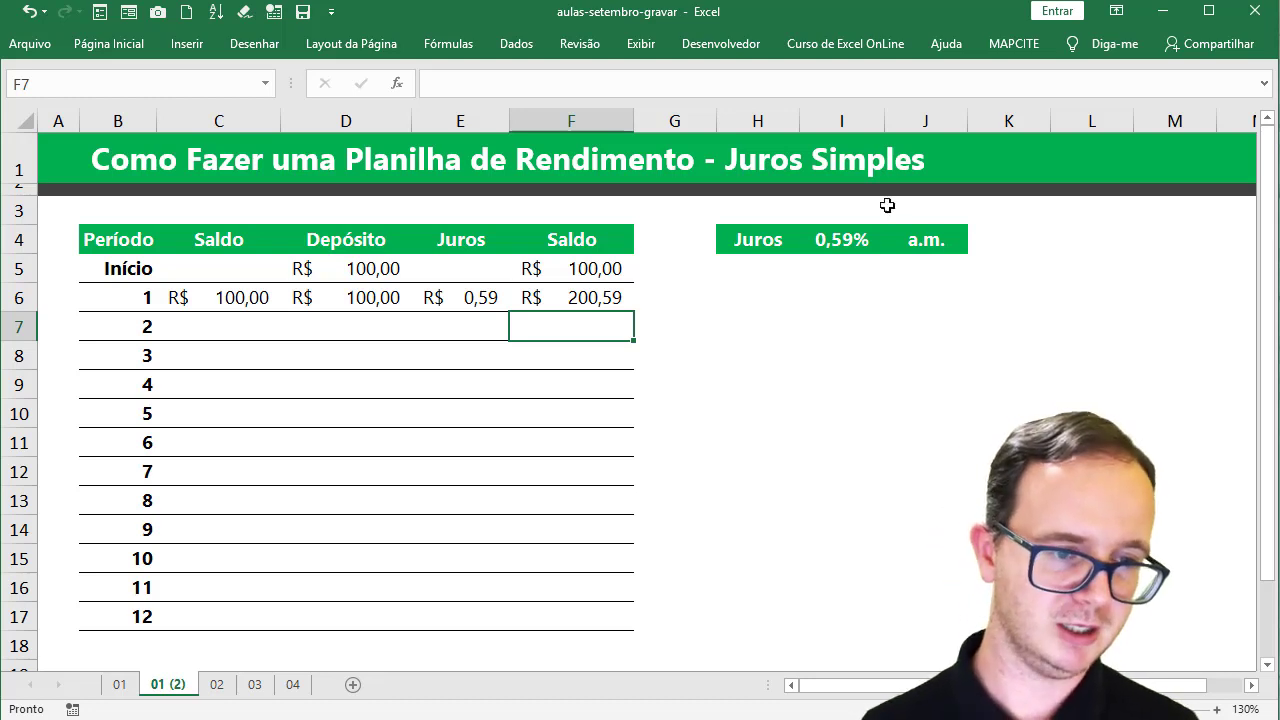
Step: Copy the opening balance formula =F5 from C6 down to C17
left_click(223, 296)
double_click(232, 298)
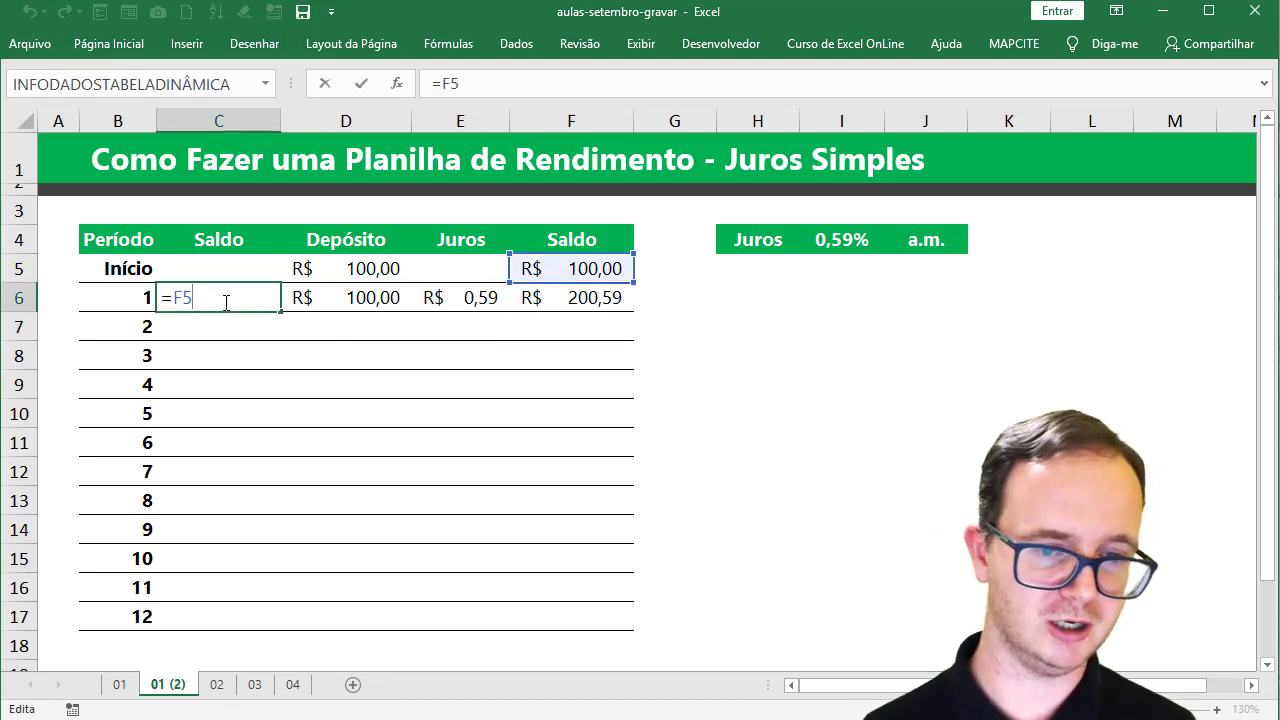
key("Return")
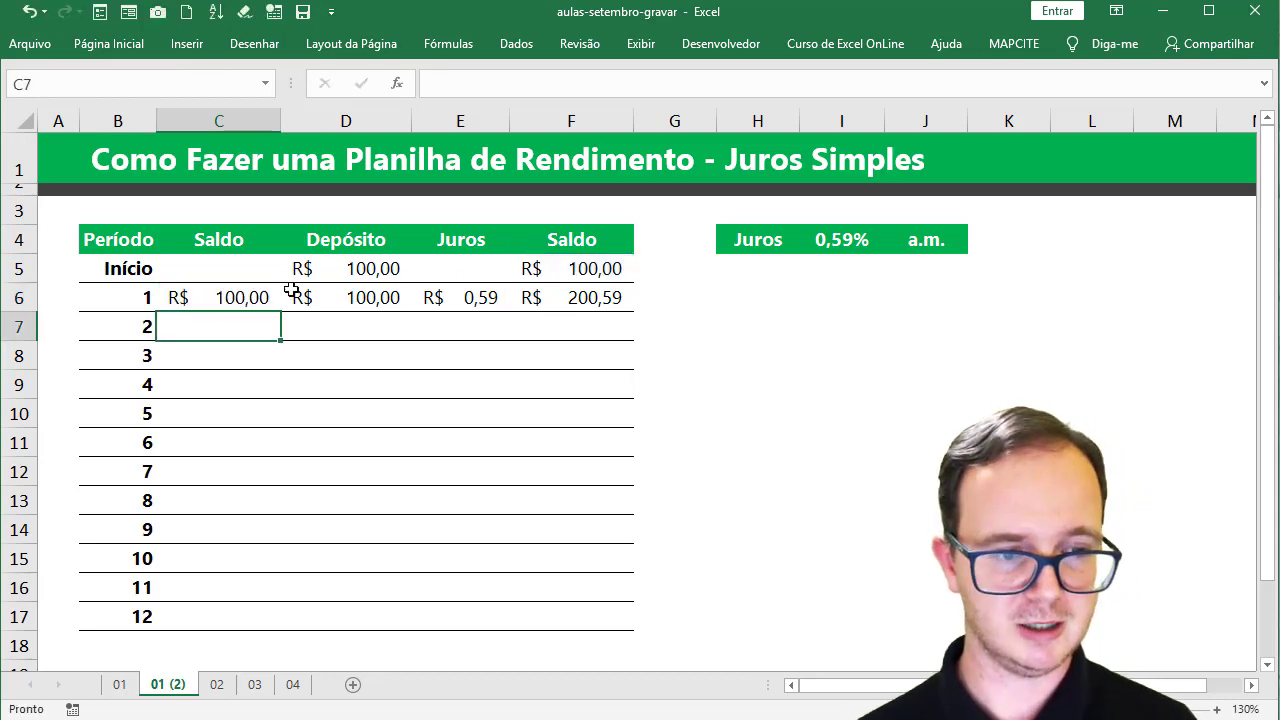
left_click(274, 291)
left_click_drag(281, 311, 251, 620)
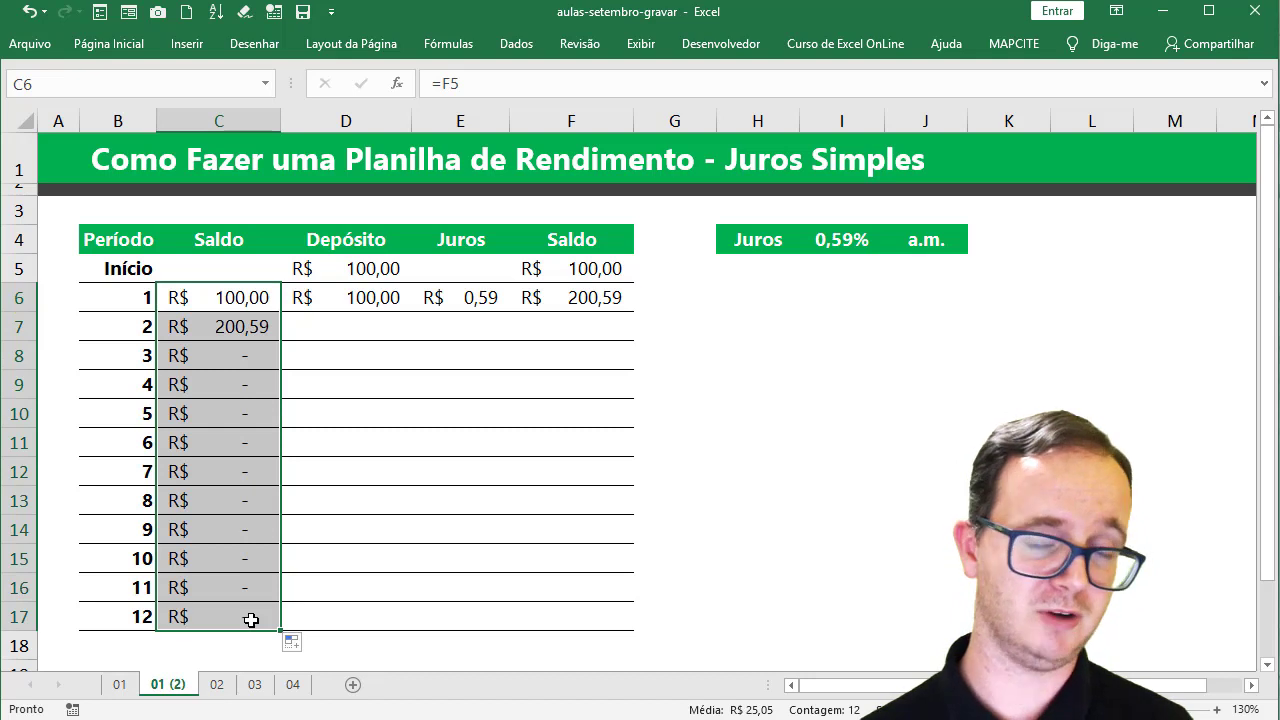
left_click(232, 339)
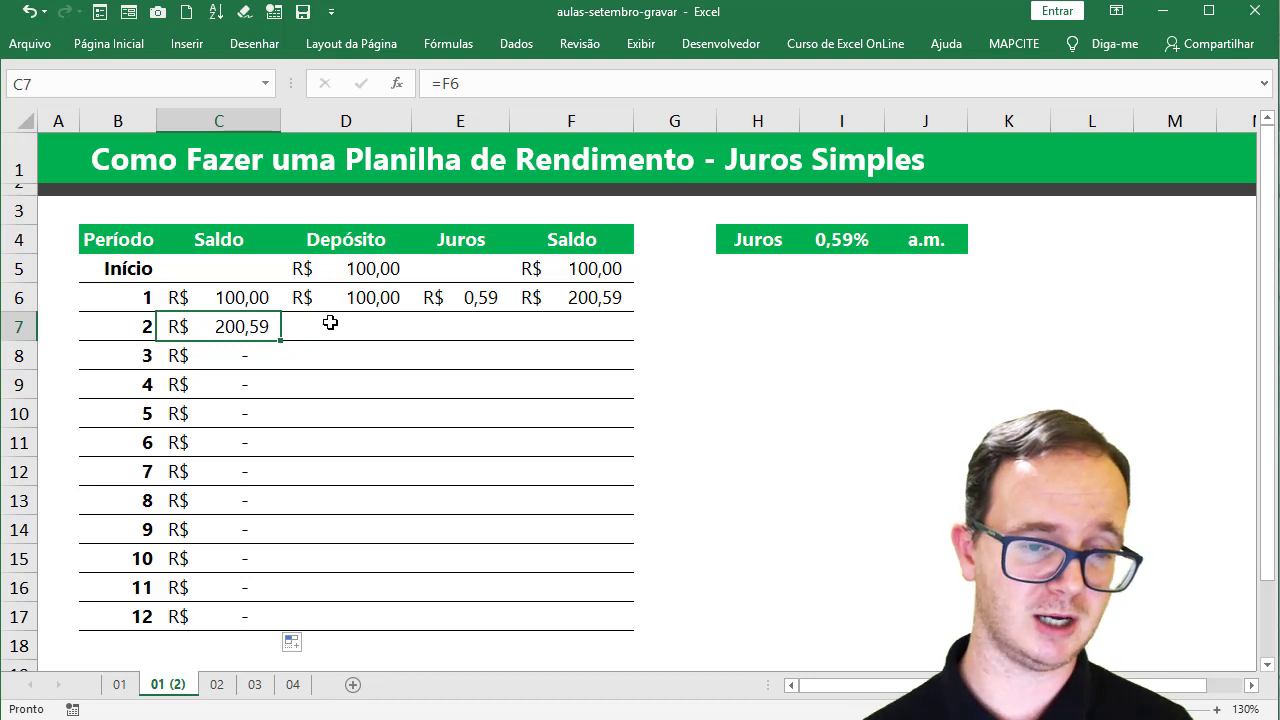
Step: Fill the E6 interest and F6 Saldo formulas down to row 17
left_click(461, 300)
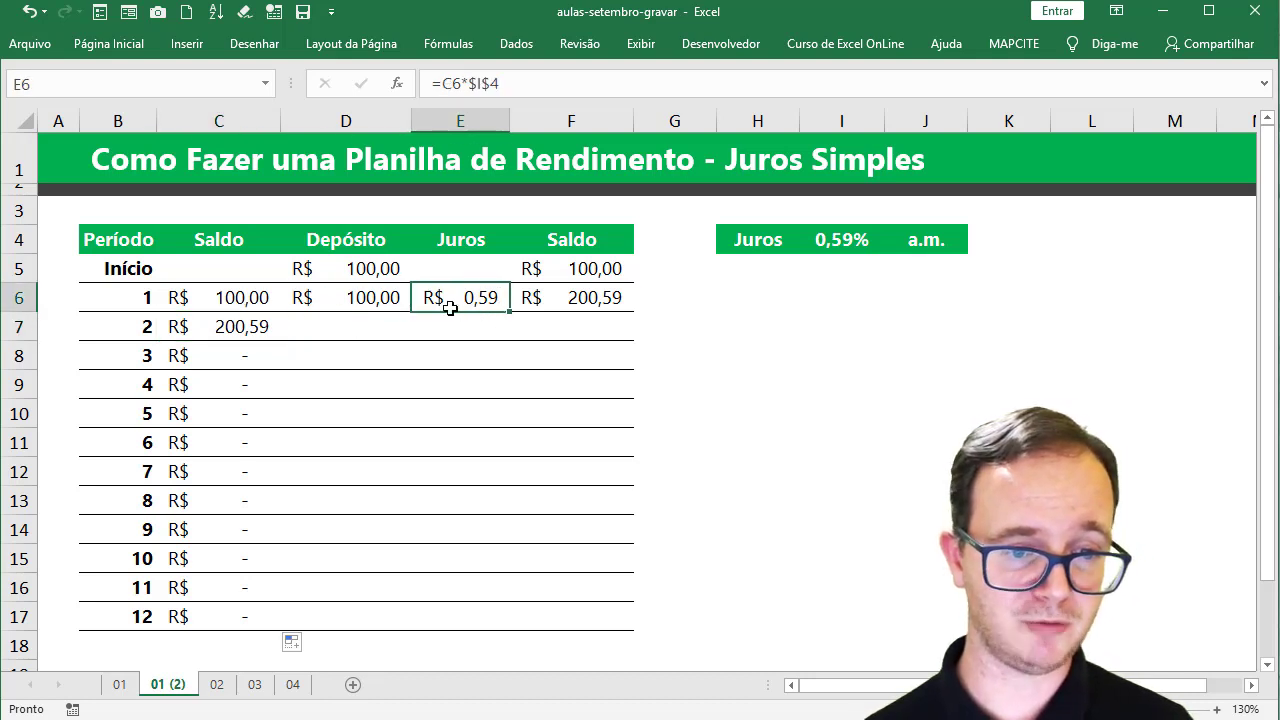
left_click_drag(507, 312, 478, 624)
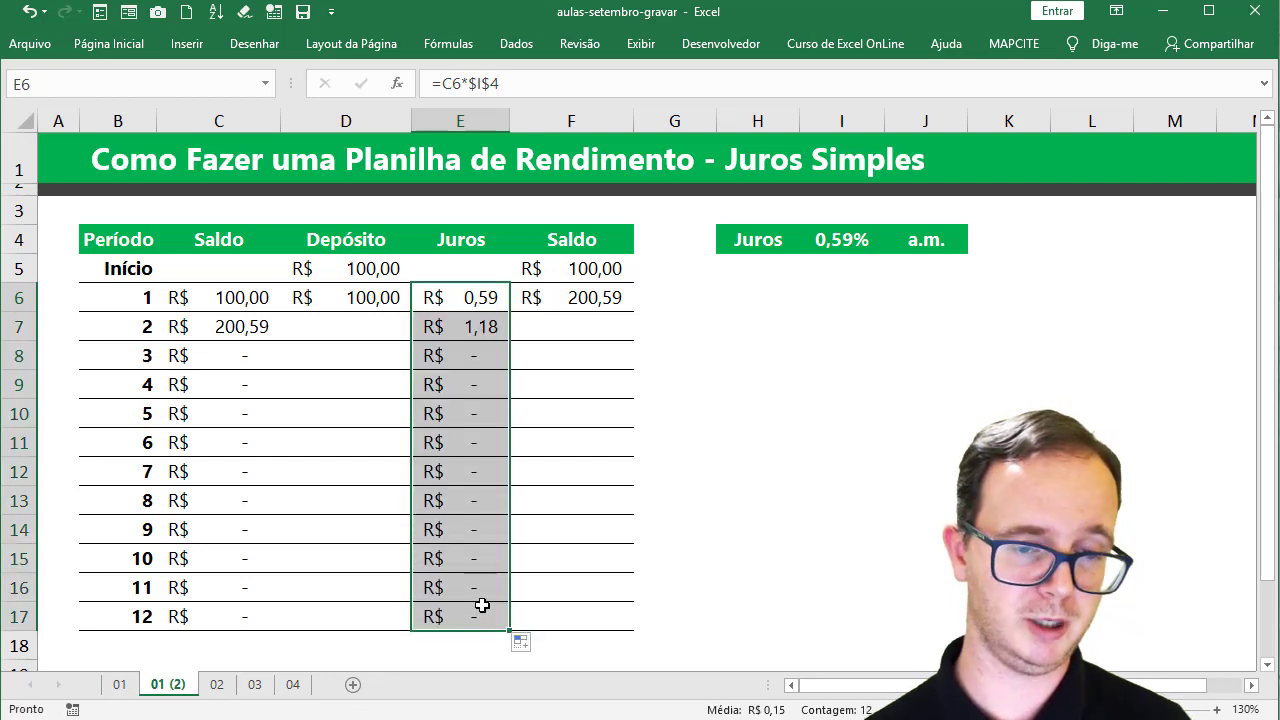
double_click(481, 327)
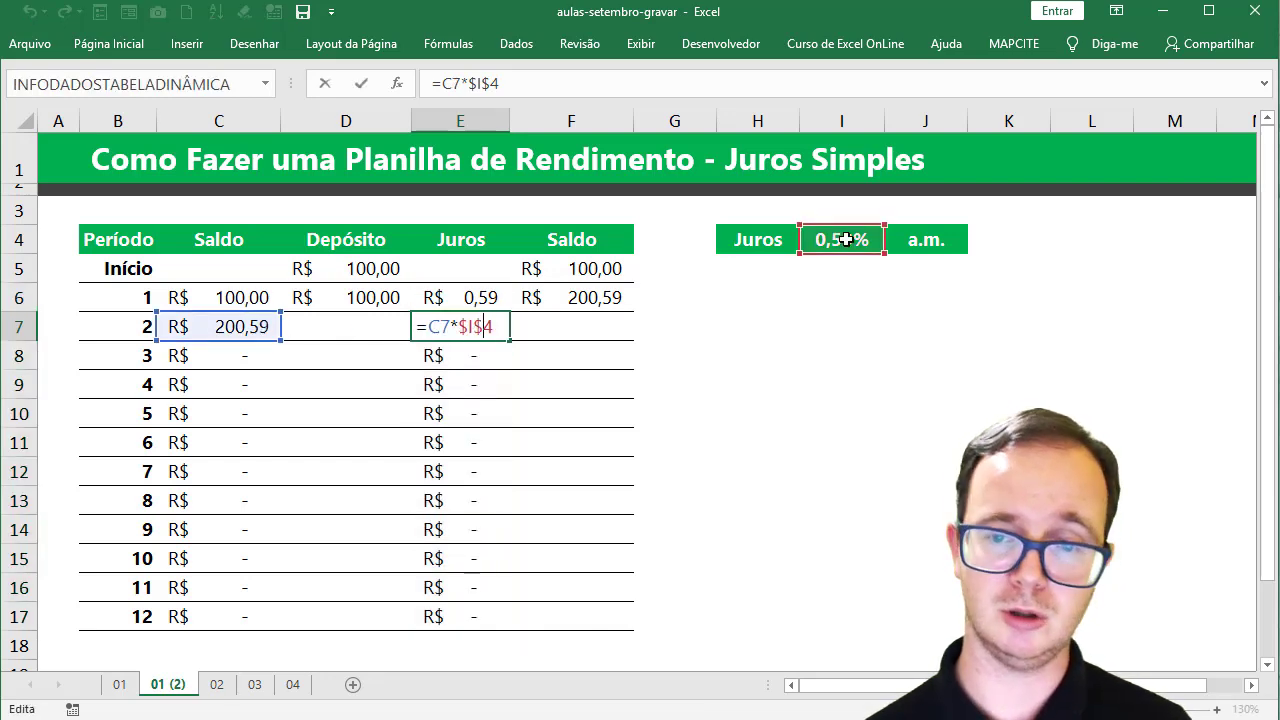
key("Return")
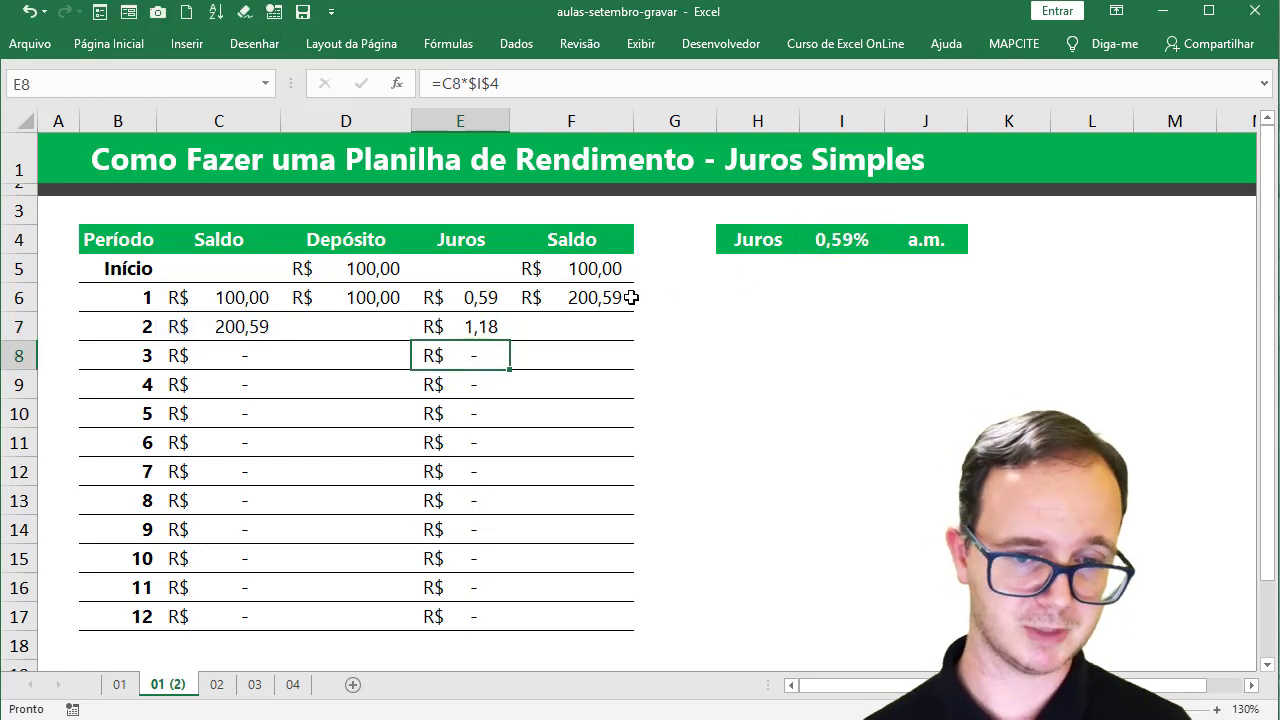
left_click(626, 300)
left_click_drag(626, 300, 617, 620)
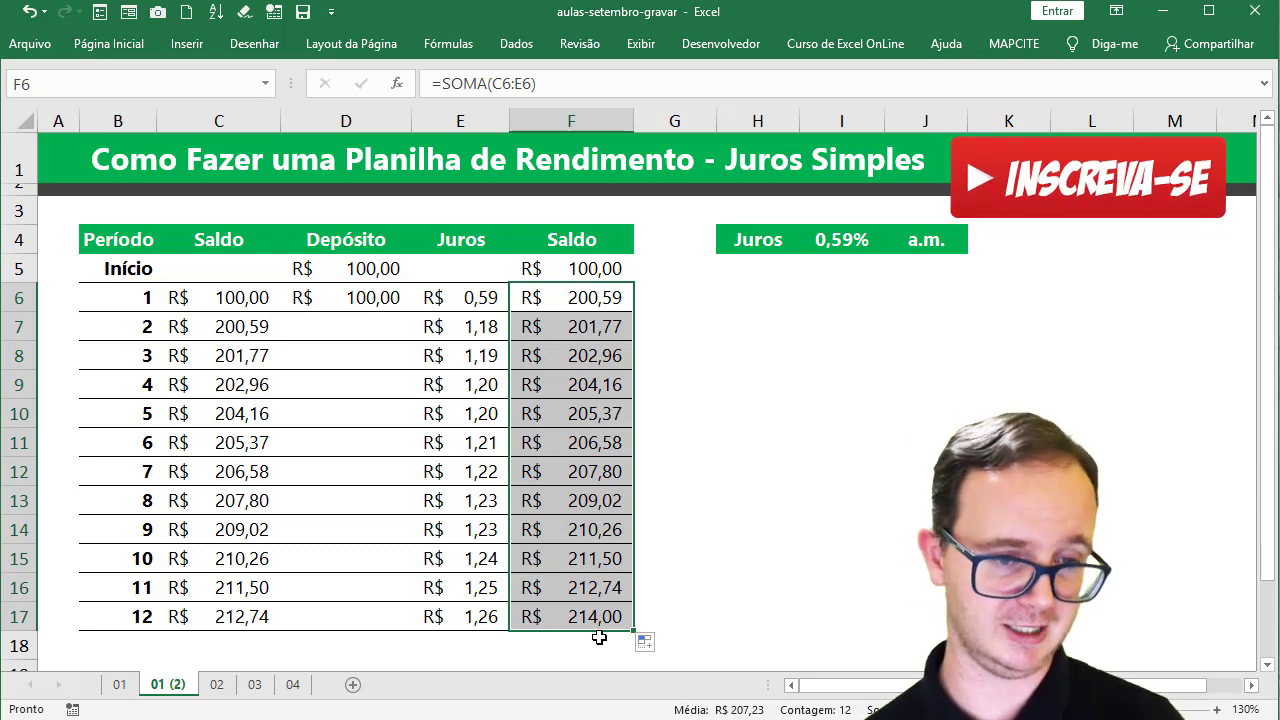
Step: Enter a 100 deposit in each cell from D7 through D17
left_click(369, 327)
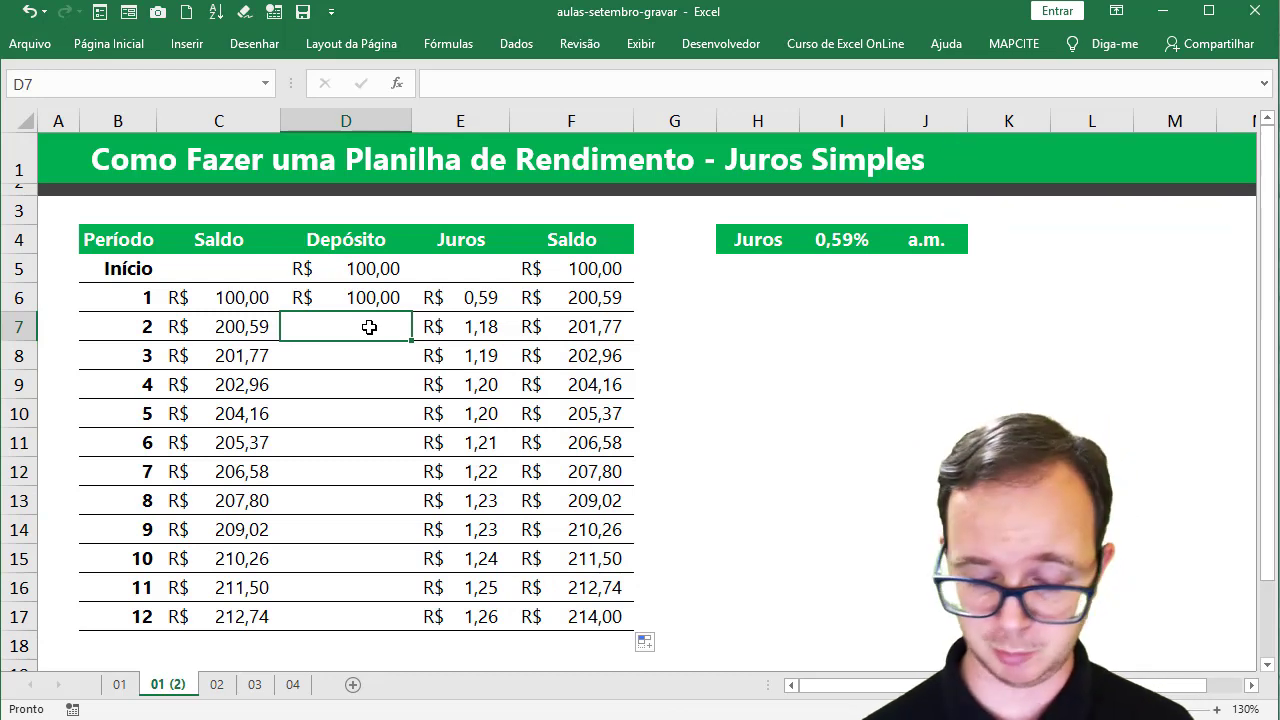
type("100")
key("Return")
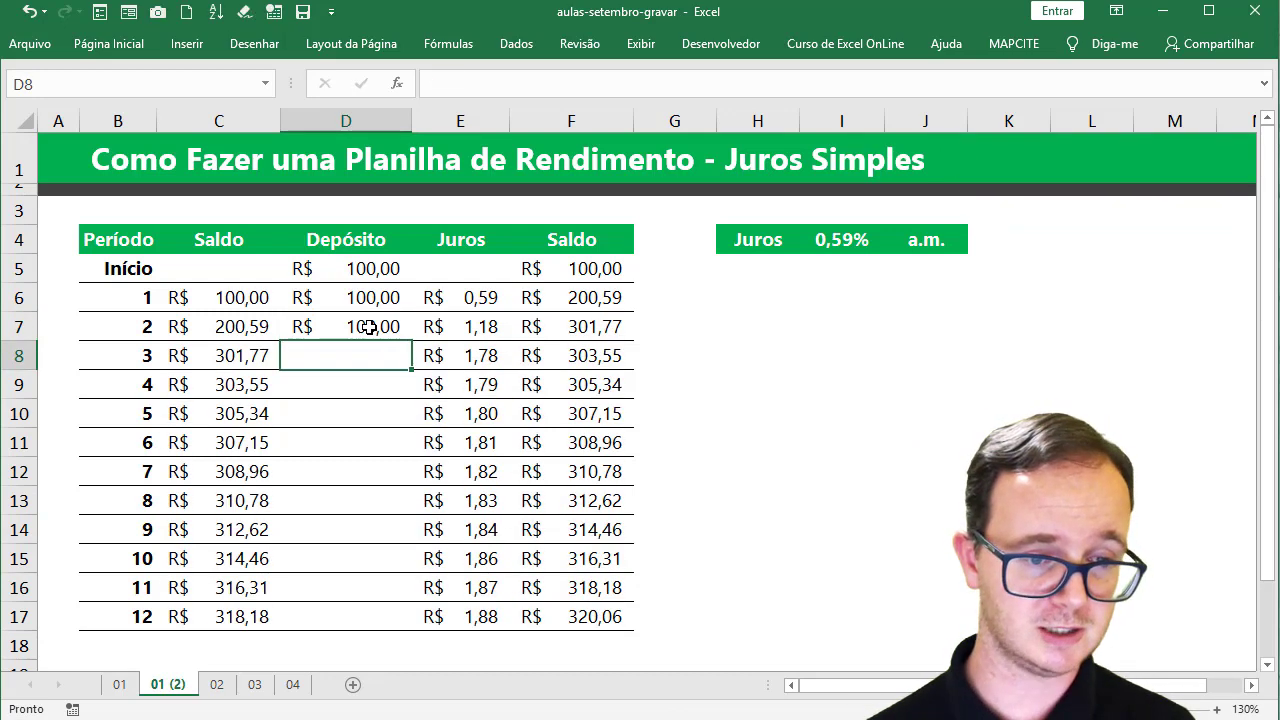
type("100")
key("Return")
type("100")
key("Return")
type("1")
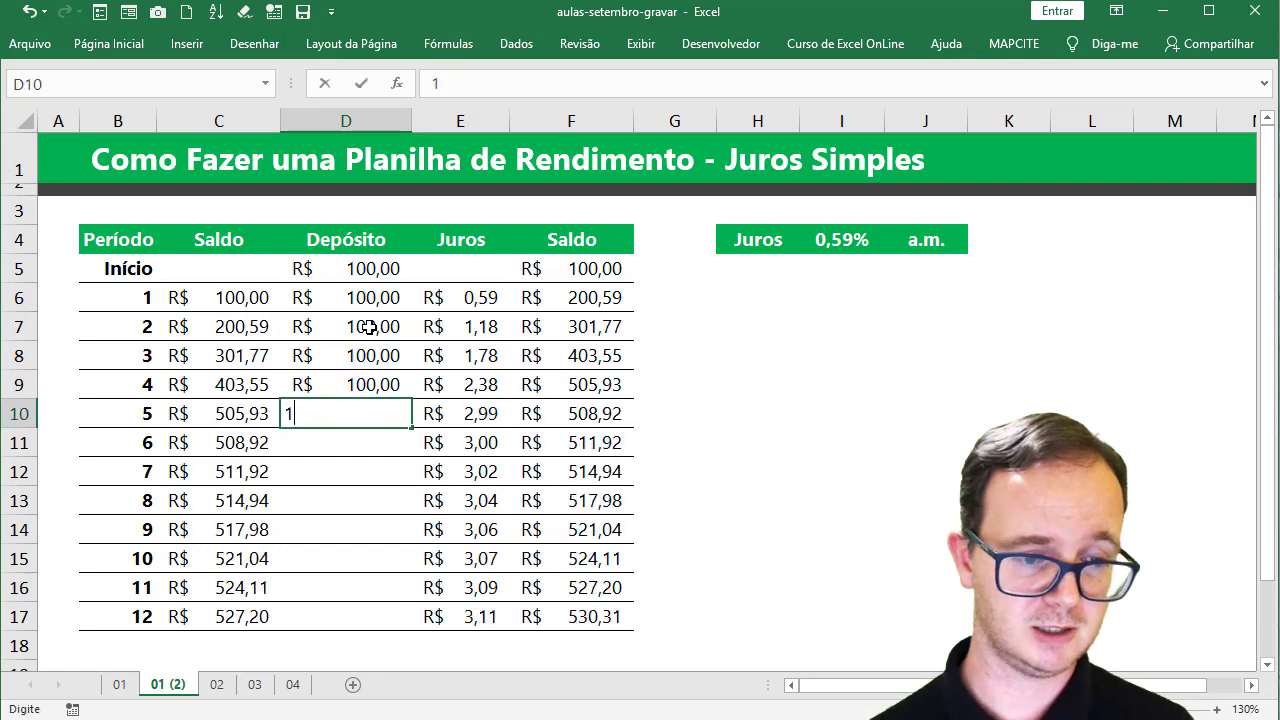
type("00")
key("Return")
type("100")
key("Return")
type("100")
key("Return")
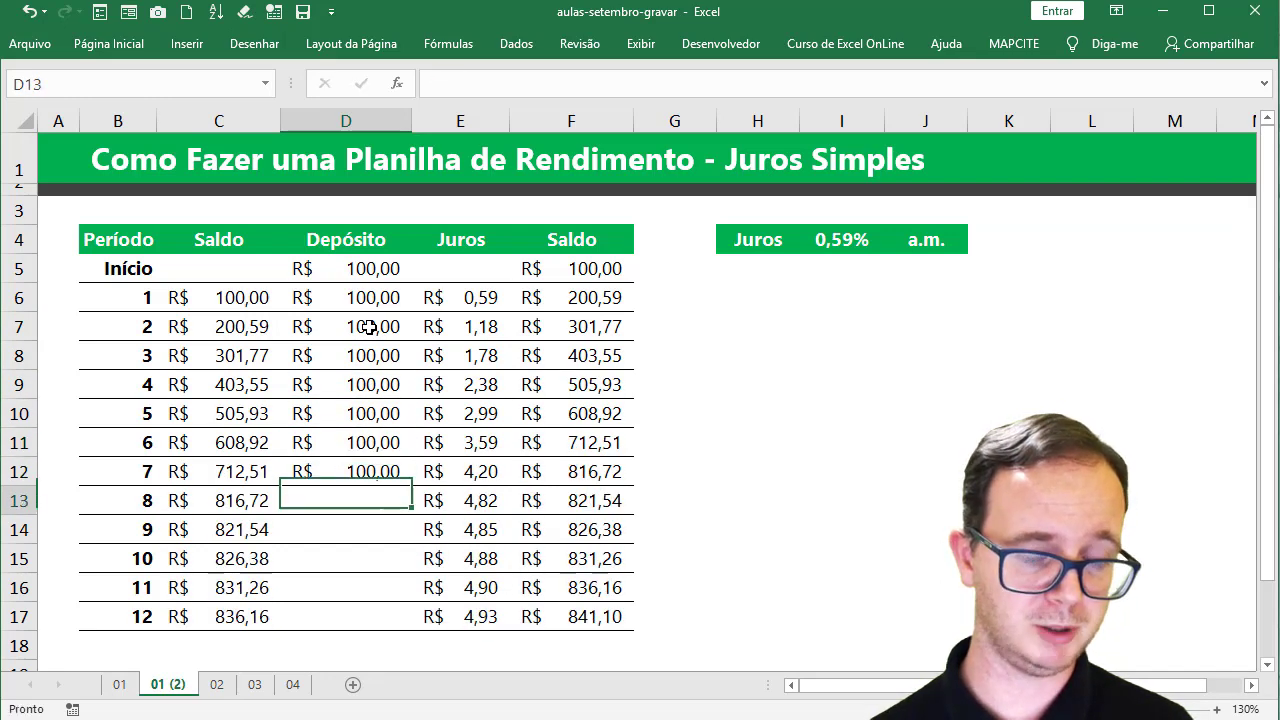
type("1")
key("Return")
type("100")
key("Return")
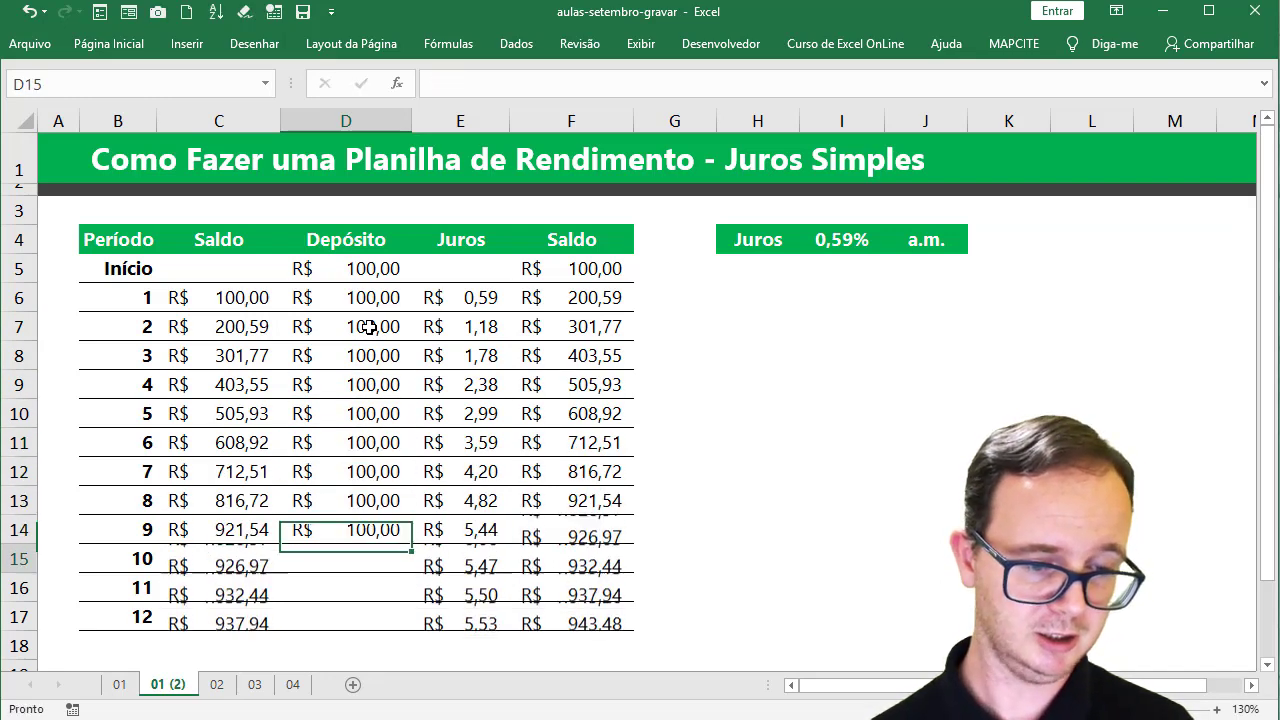
type("100,00")
key("Return")
type("1")
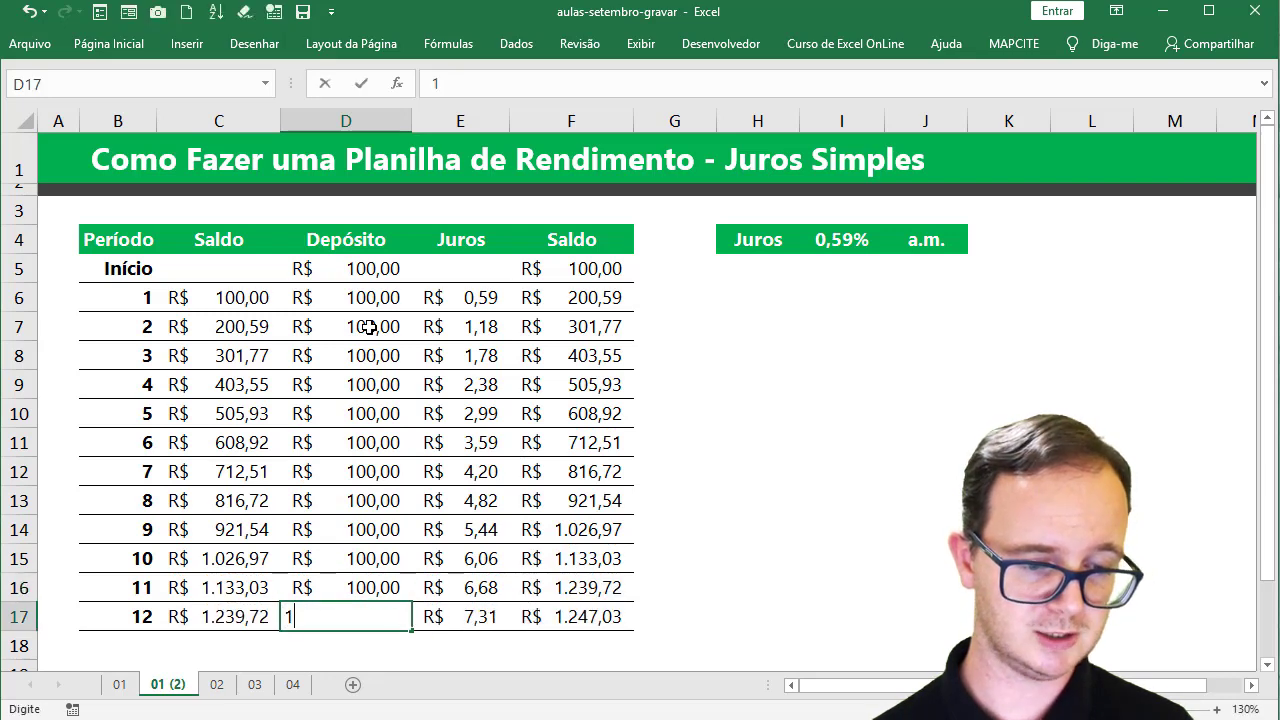
key("Return")
Step: Change the period 2, 3 and 4 deposits to 150, 200 and 300
key("Up")
key("Up")
key("Up")
key("Up")
key("Up")
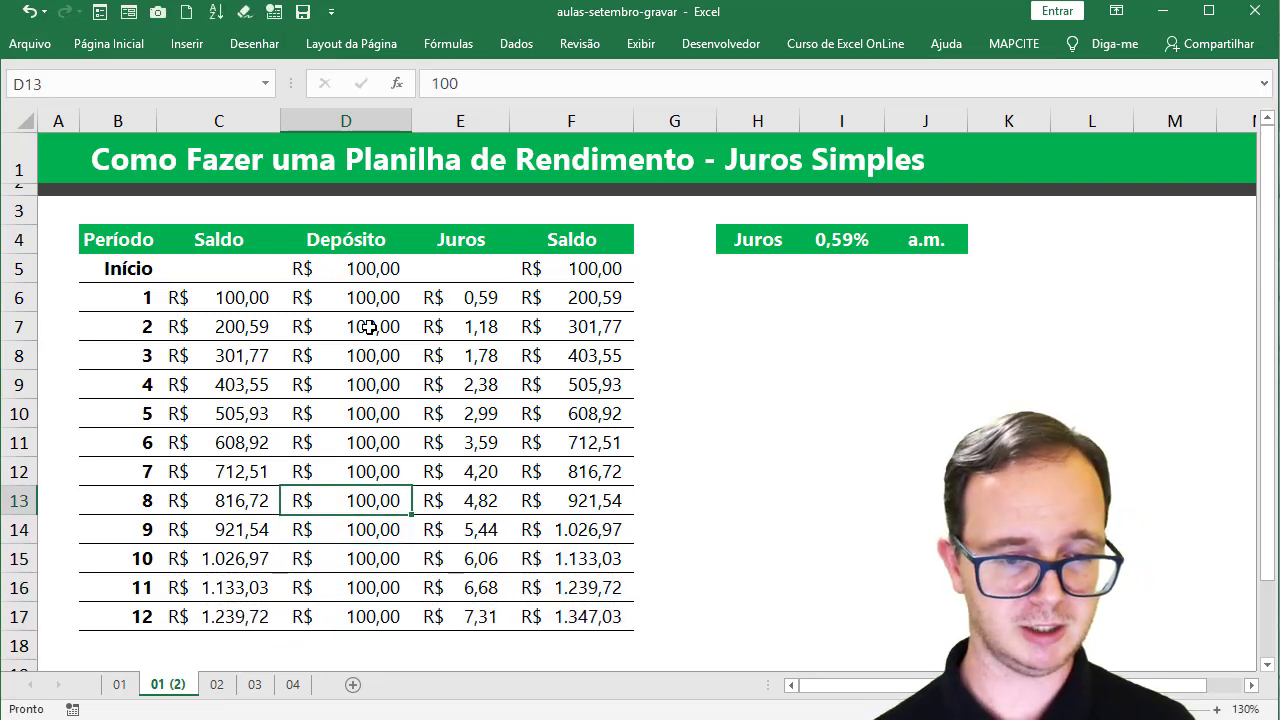
key("Up")
key("Up")
key("Up")
key("Up")
key("Up")
type("1")
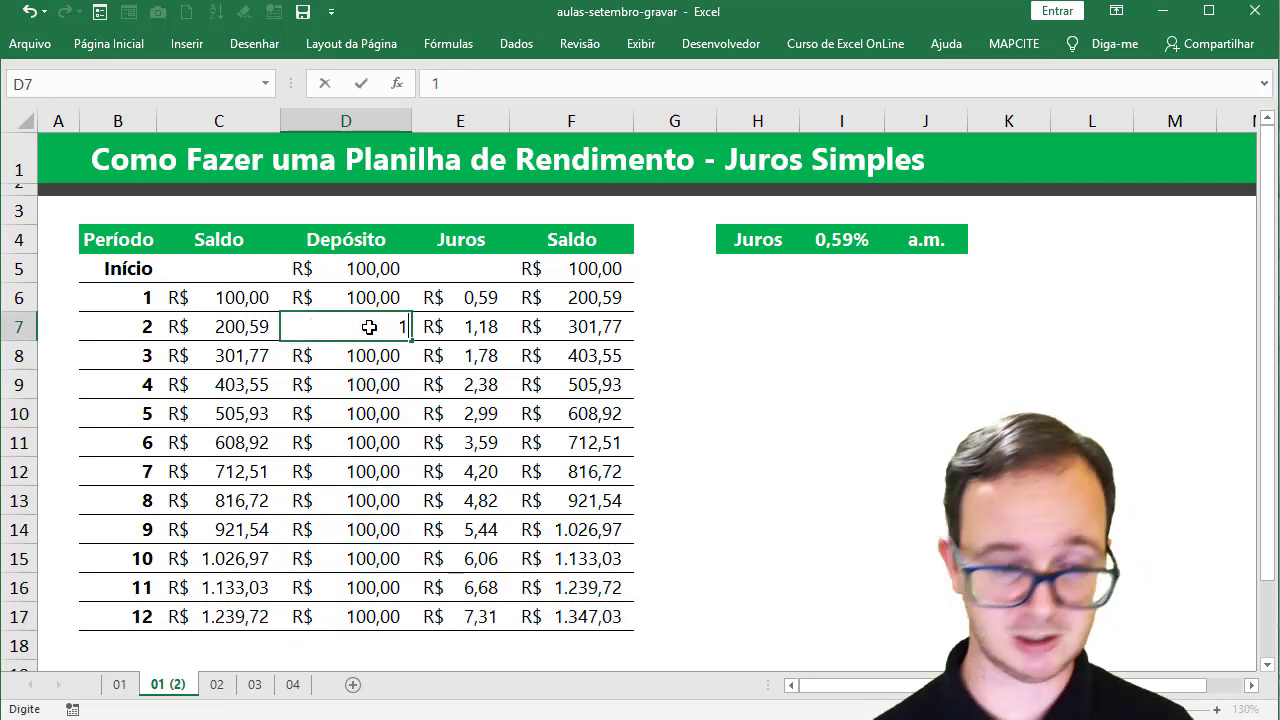
type("50")
key("Return")
type("200")
key("Return")
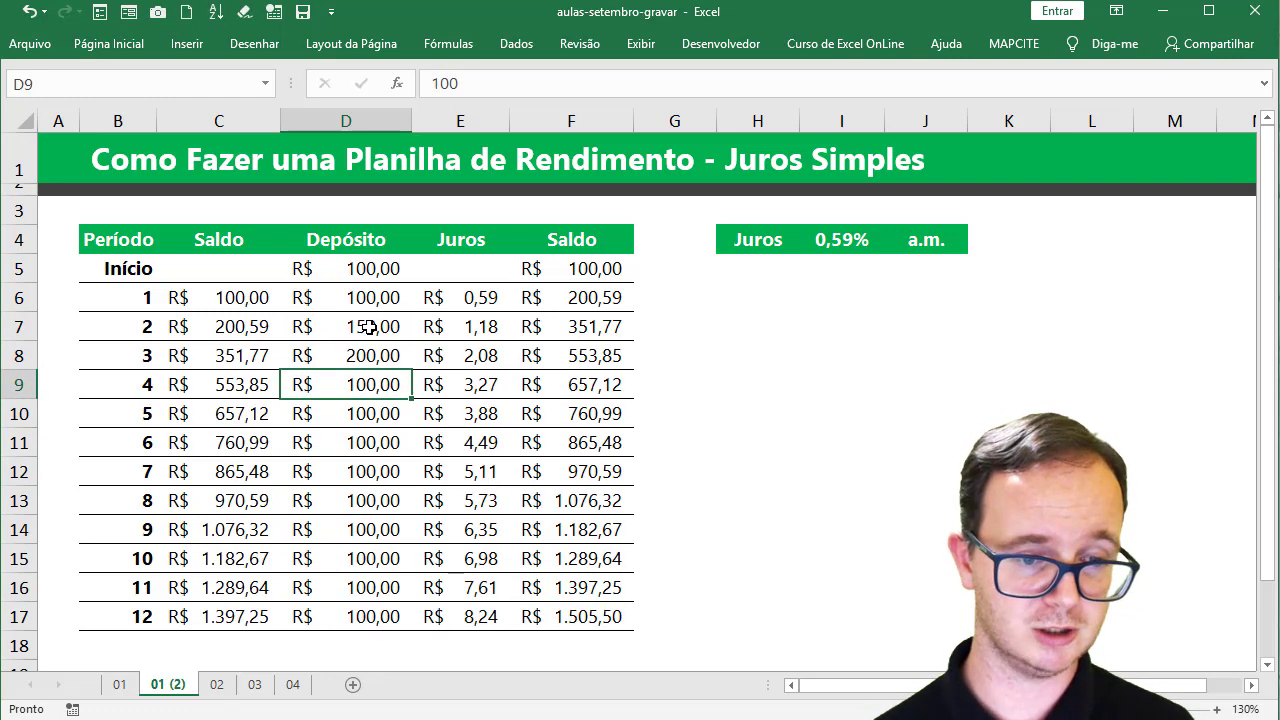
type("300")
key("Return")
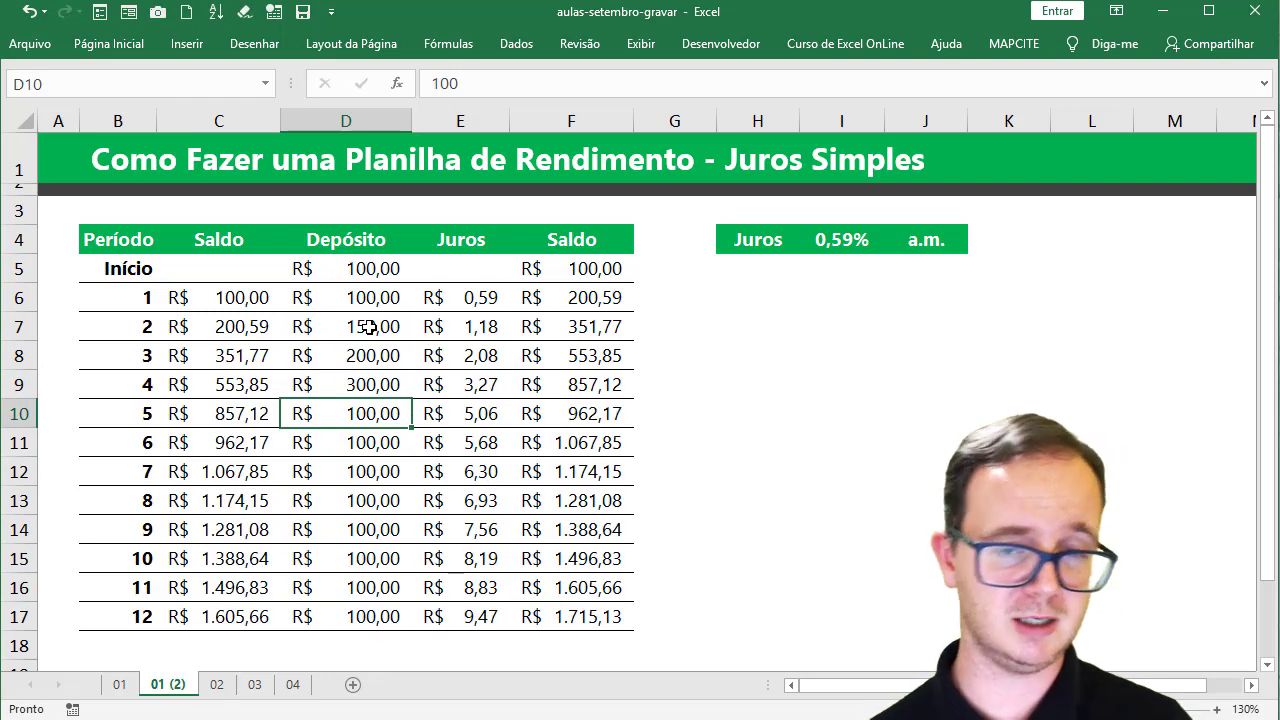